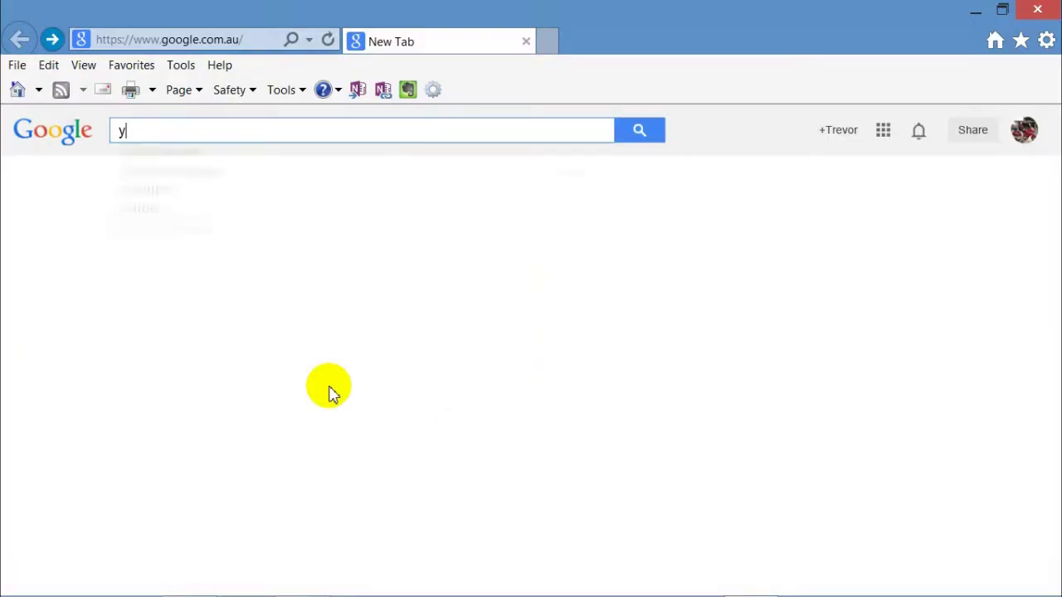
Search Google for youtube.com.
text(utube.com)
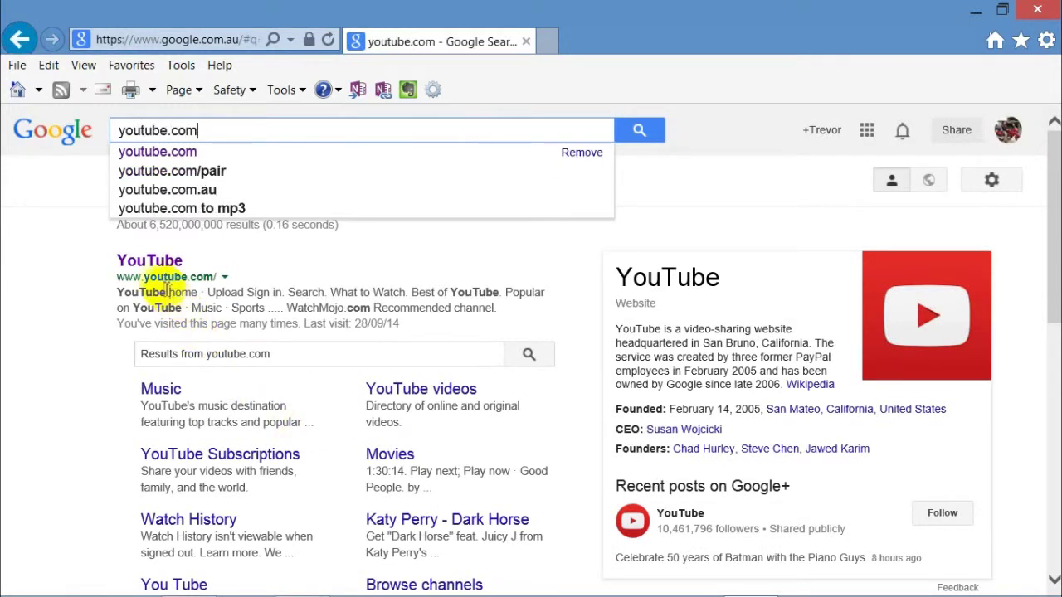
Open YouTube from the search results and go to its Google sign-in page.
click(151, 261)
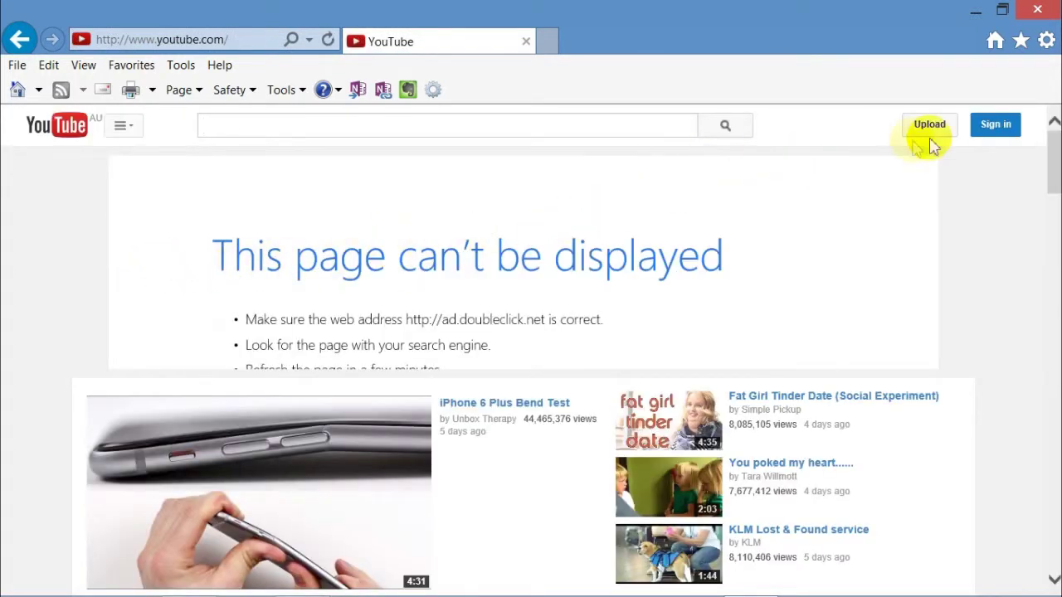
click(1006, 129)
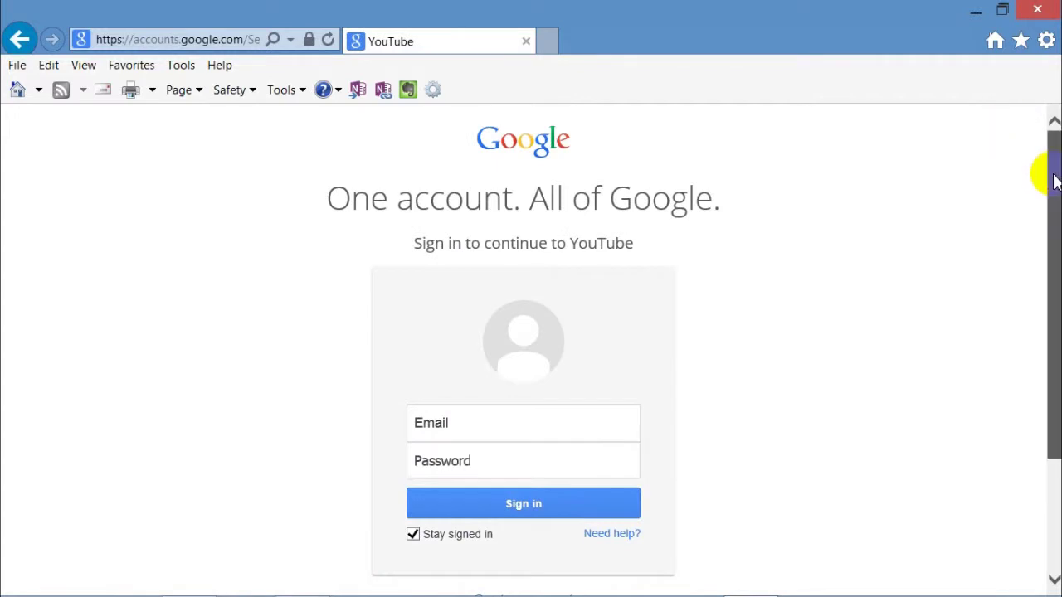
drag(1045, 174, 1049, 266)
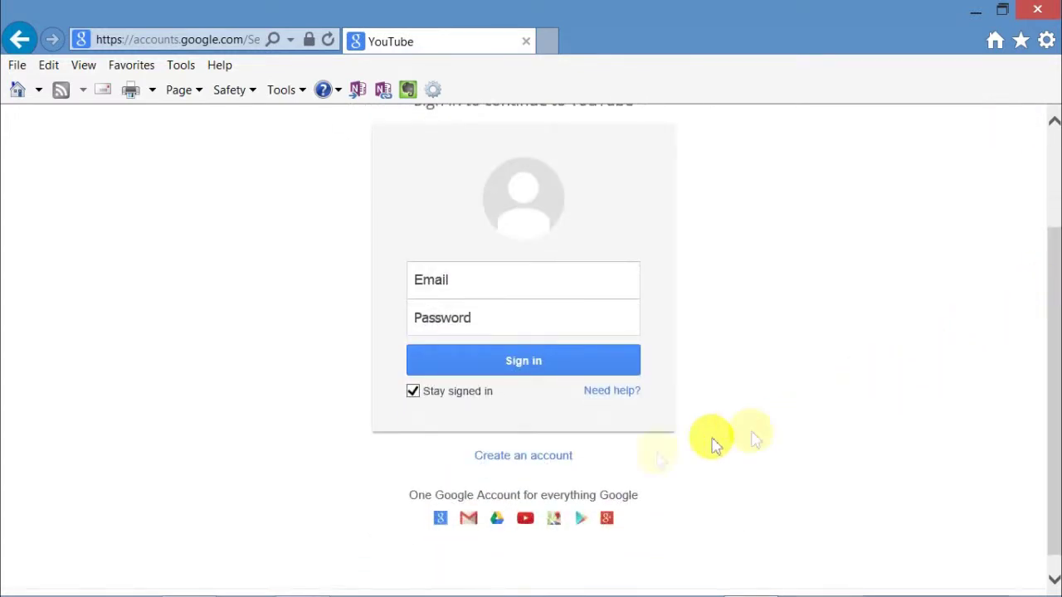
Create a Google account by entering a first name, last name and current email, then submit the form.
click(538, 464)
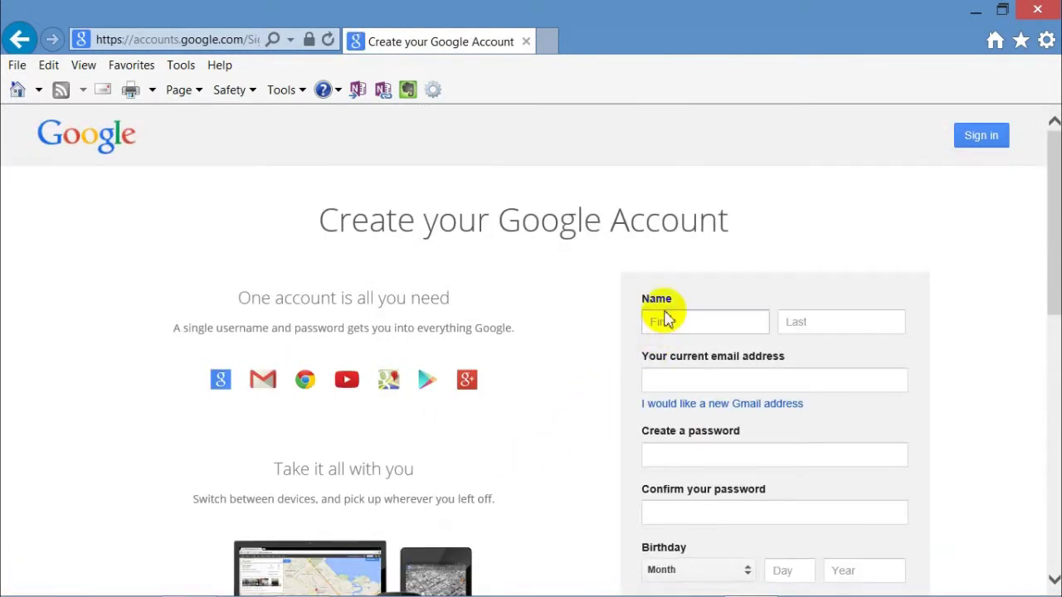
click(669, 321)
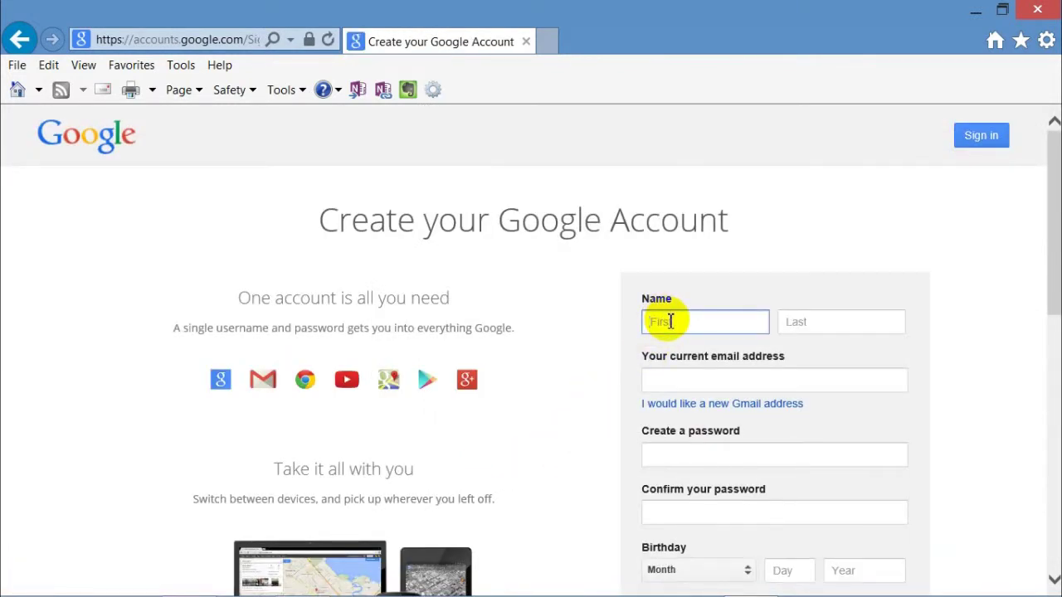
text(Fred)
click(816, 321)
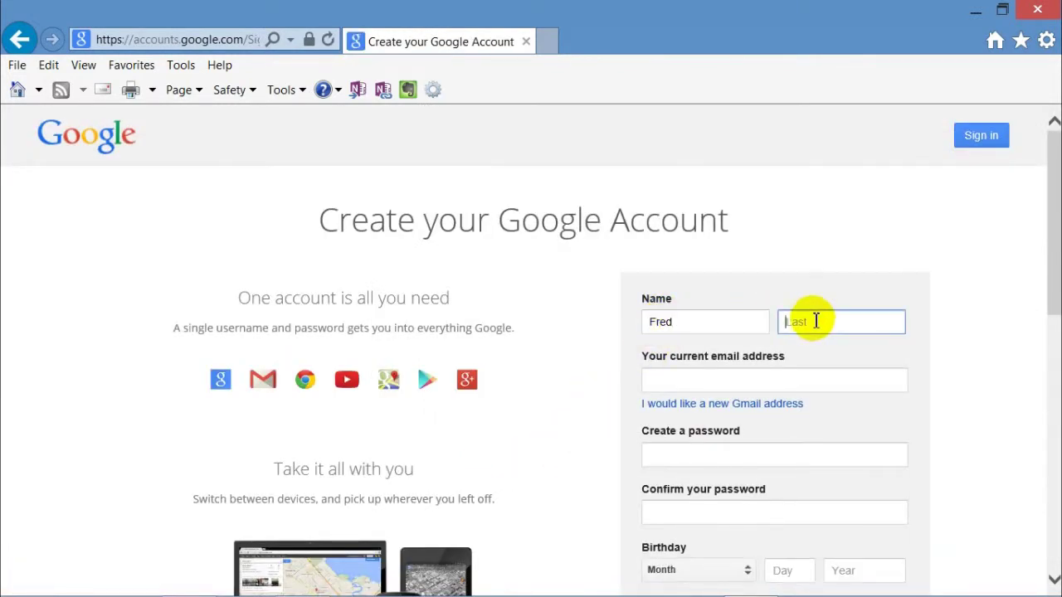
text(Nurk)
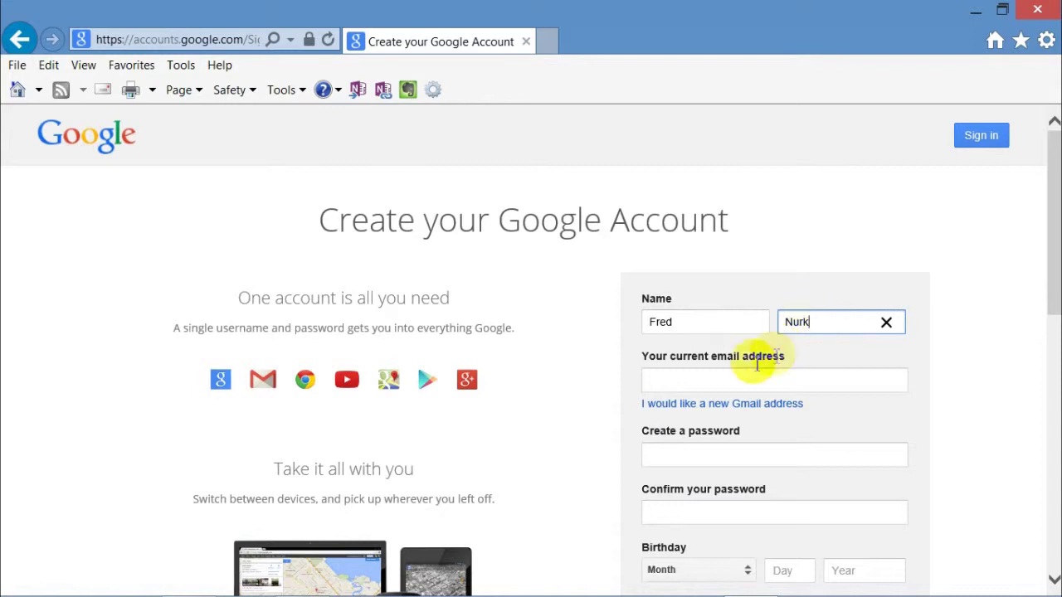
click(685, 382)
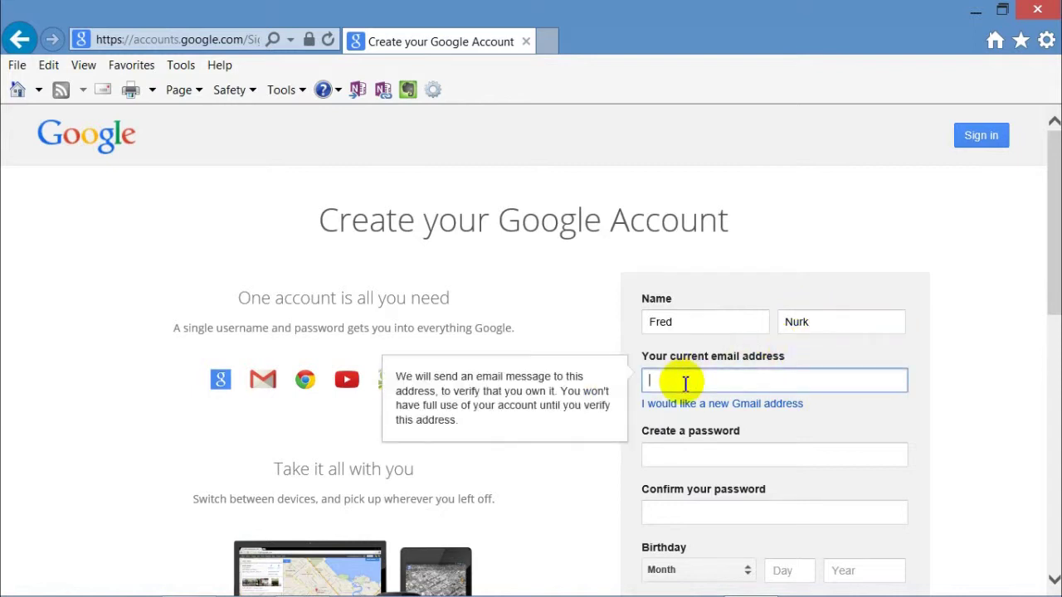
drag(1055, 172, 1051, 391)
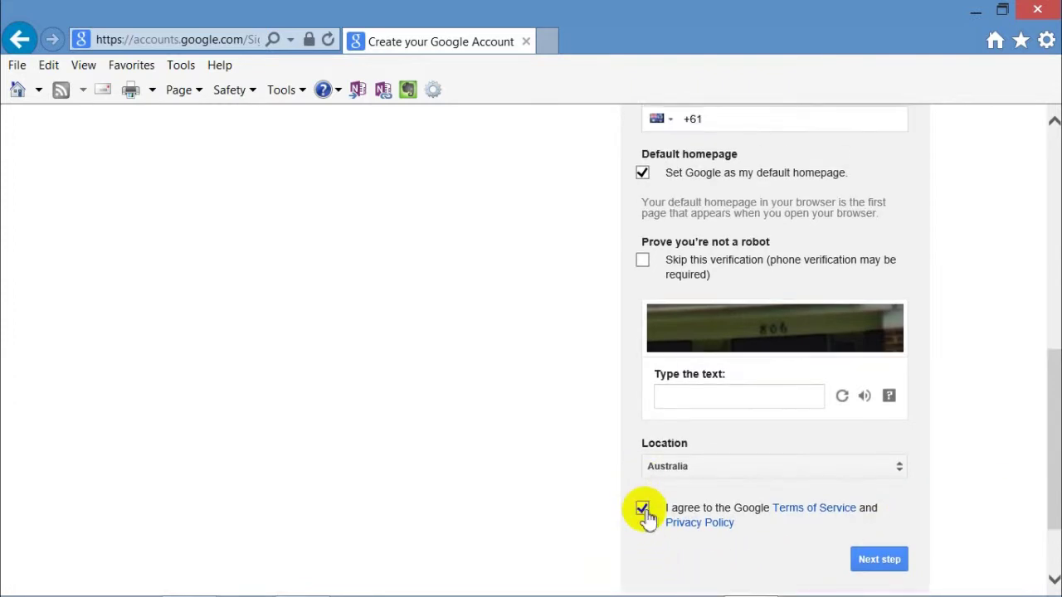
click(871, 564)
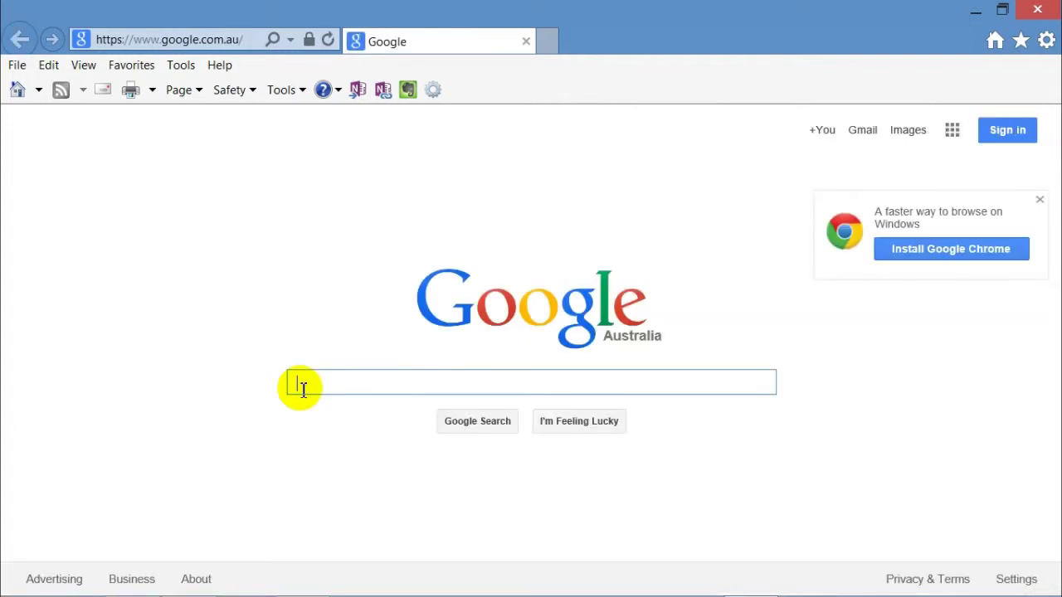
Search youtube.com, open YouTube and go to its sign-in page.
text(you)
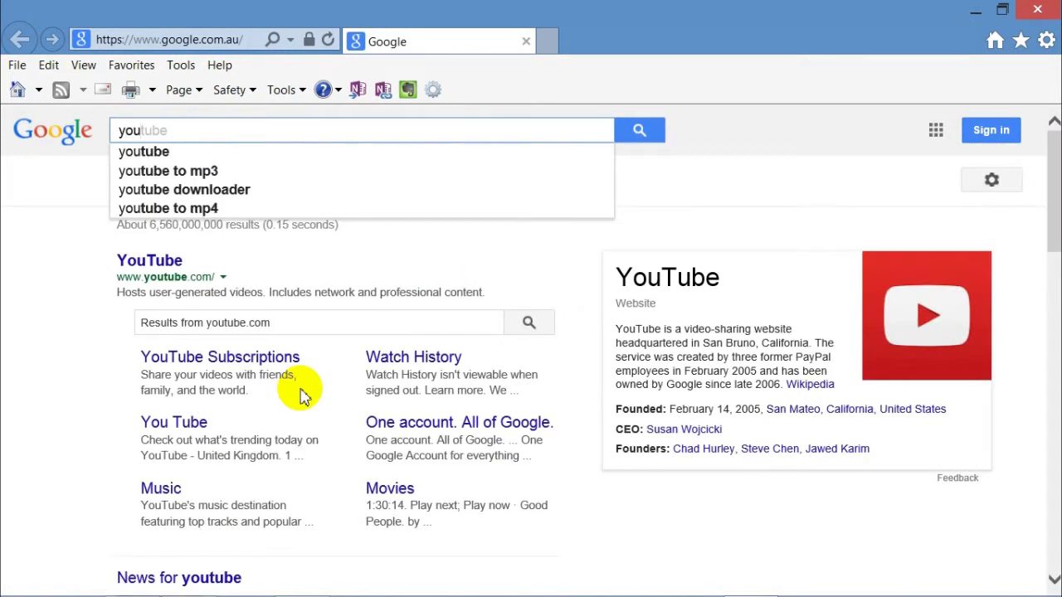
text(tube.com)
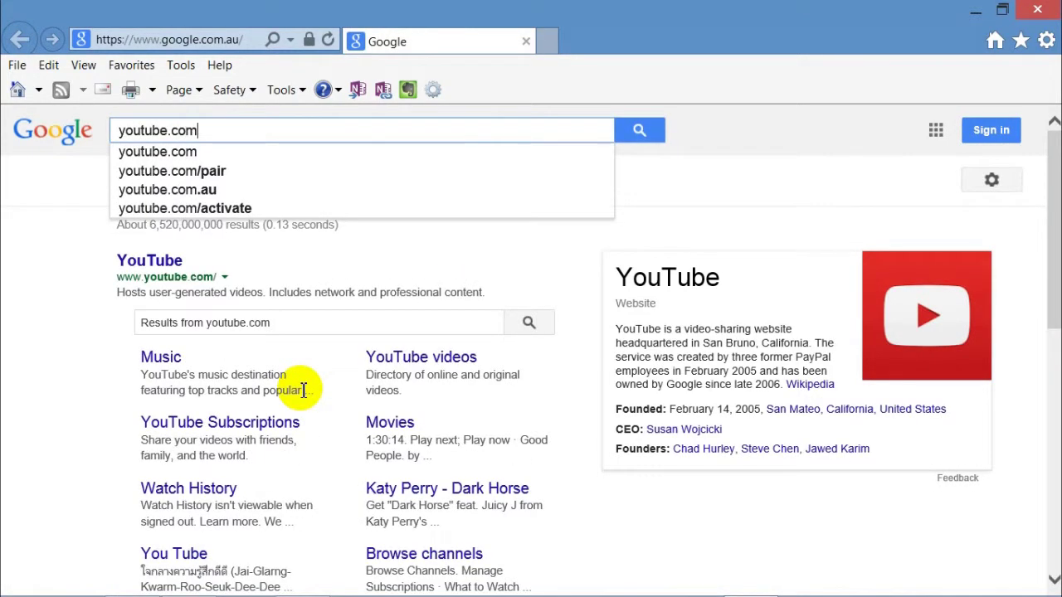
click(150, 261)
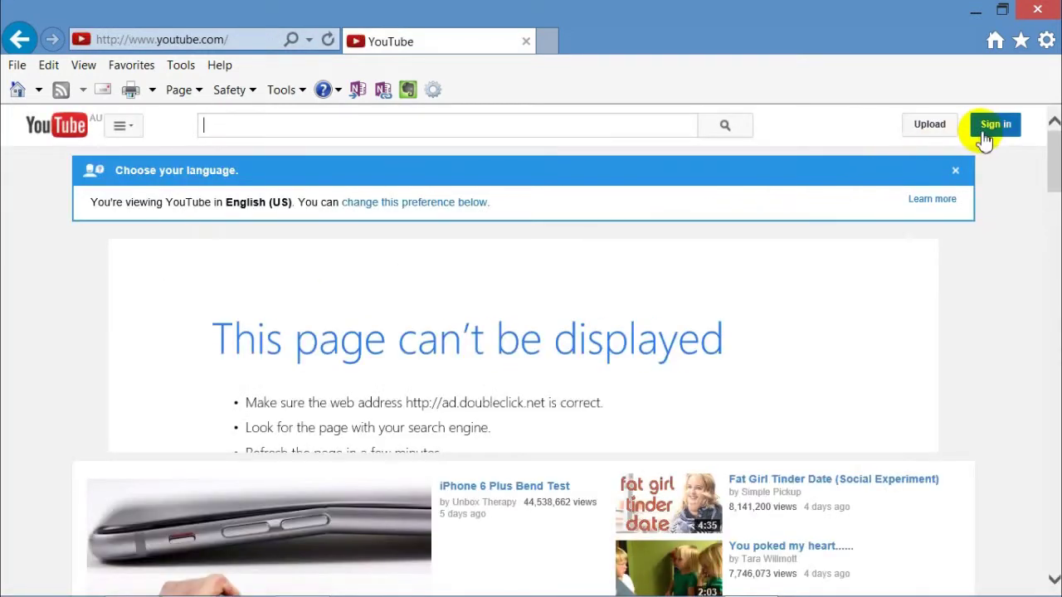
click(984, 139)
Sign in with the account email and password.
click(545, 429)
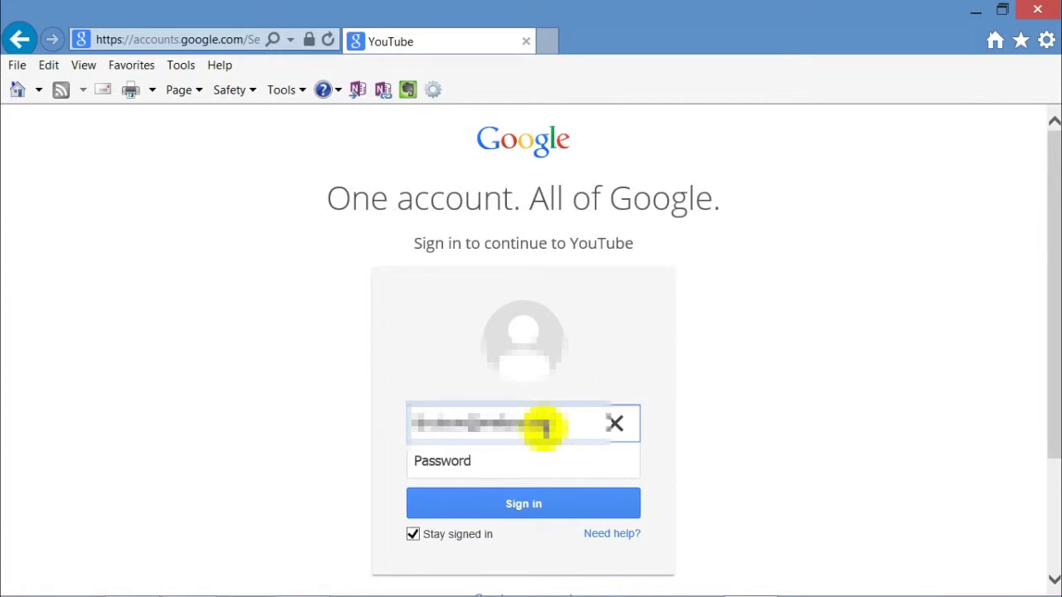
click(529, 463)
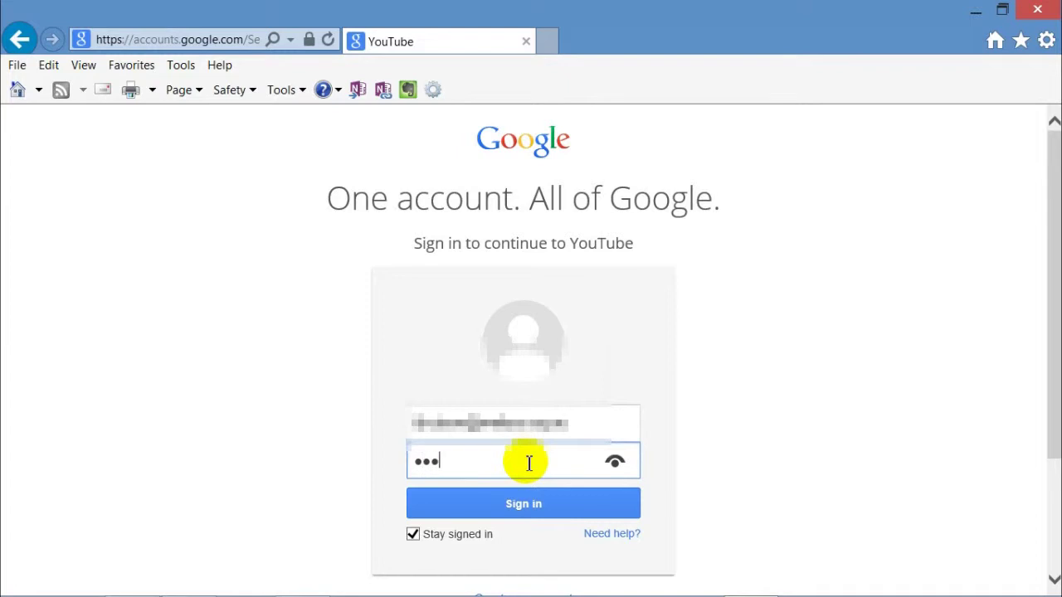
text(••••••••)
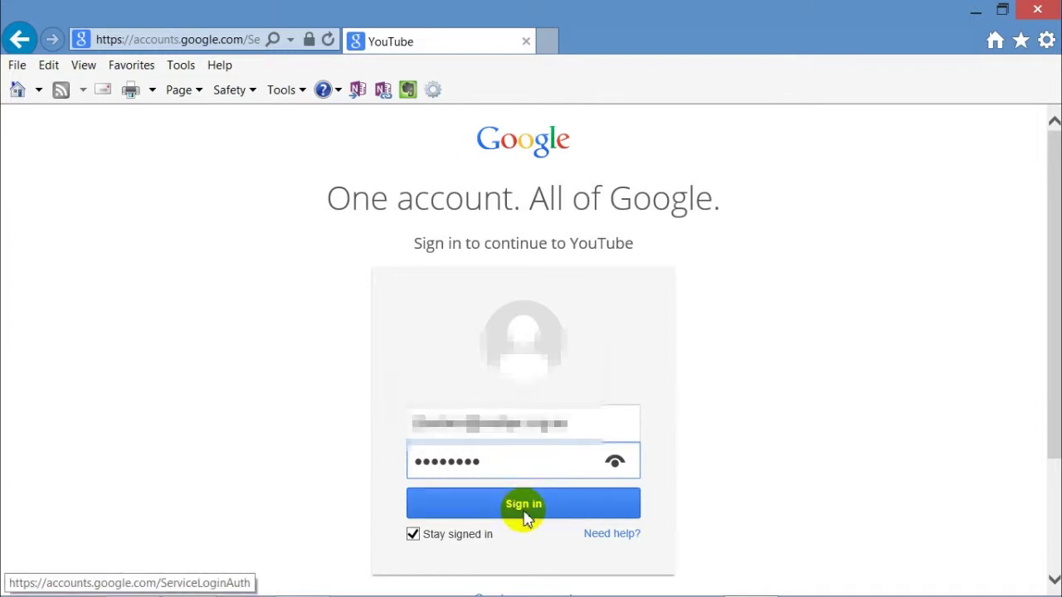
click(524, 516)
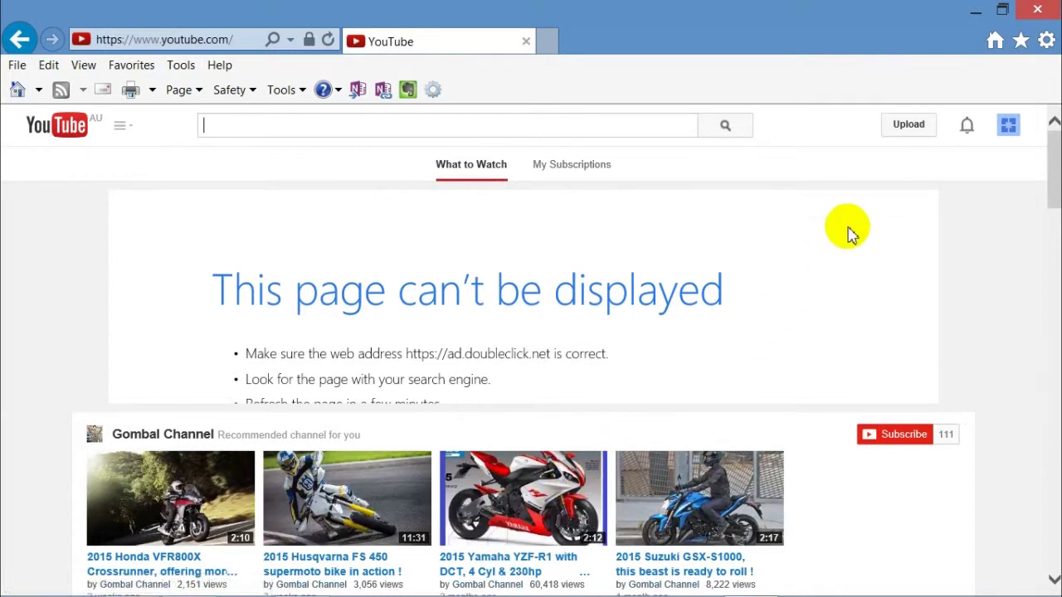
On the Upload page, check the Public visibility setting and open the file chooser.
click(908, 131)
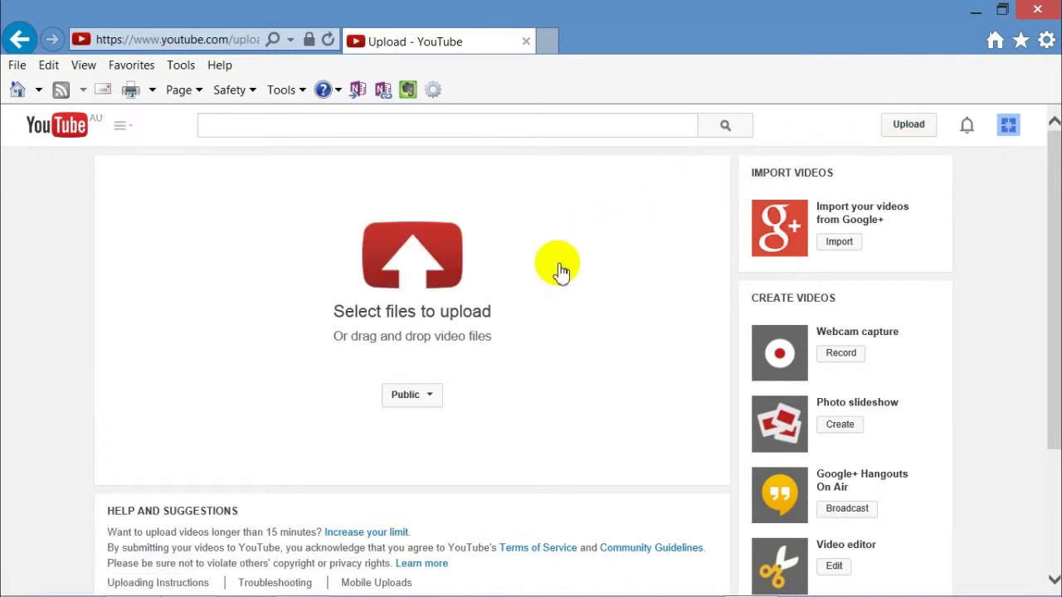
click(432, 402)
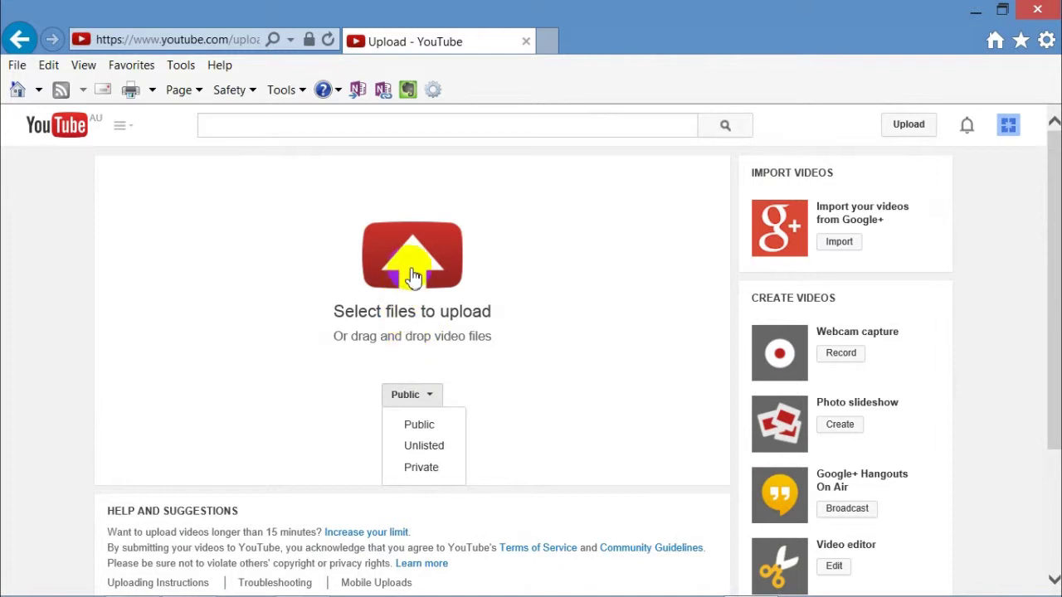
click(413, 278)
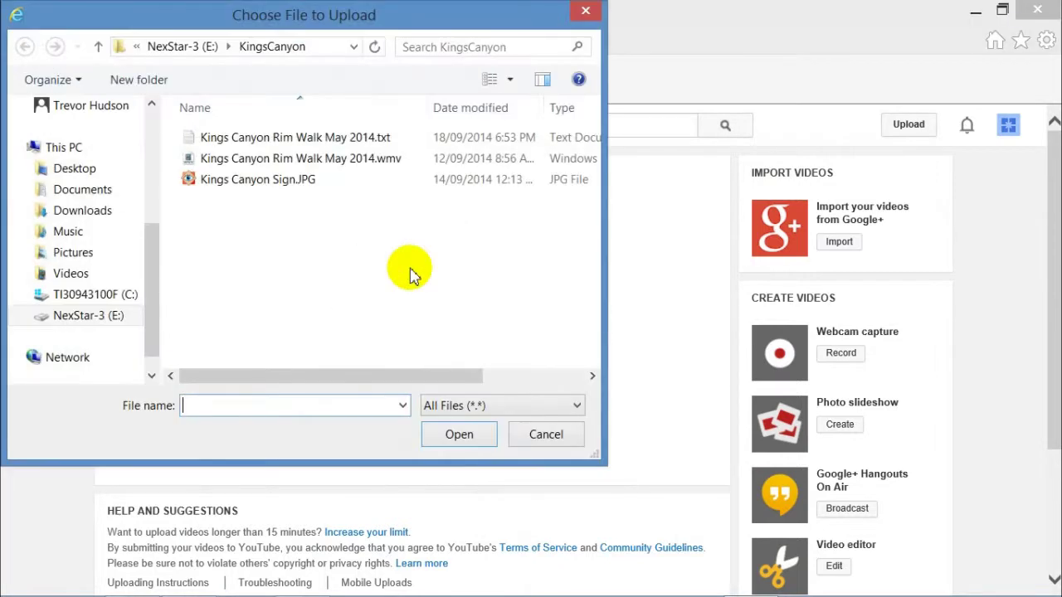
Select Kings Canyon Rim Walk May 2014.wmv in the KingsCanyon folder on NexStar-3 (E:).
click(48, 320)
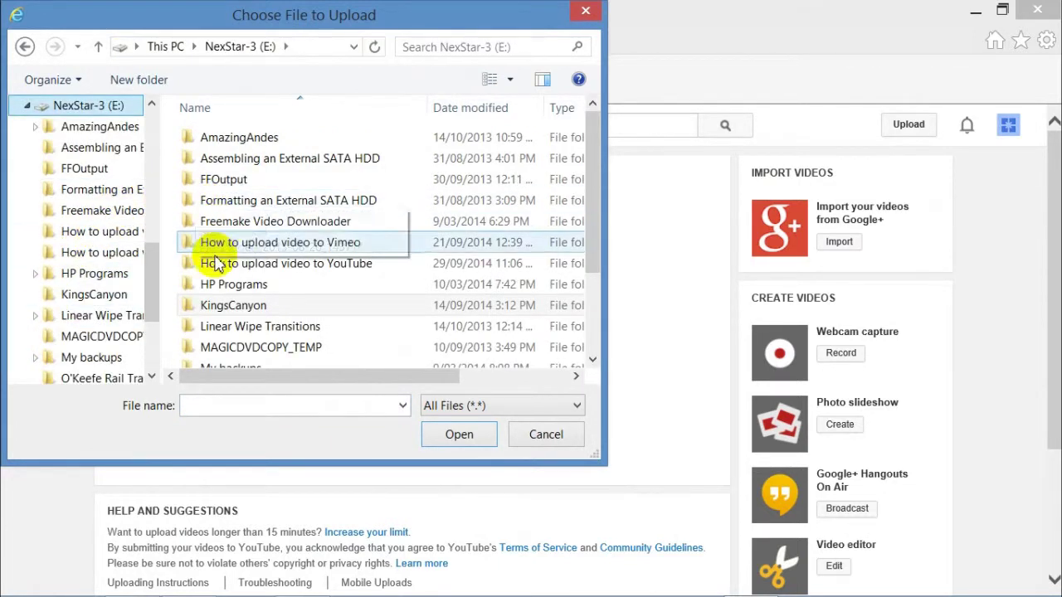
double_click(192, 307)
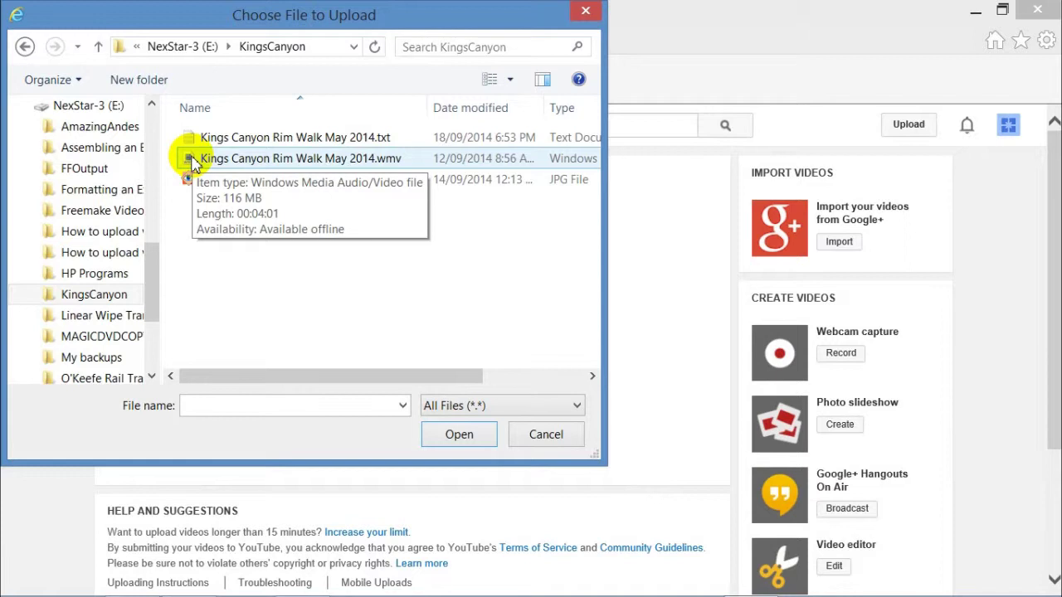
click(192, 164)
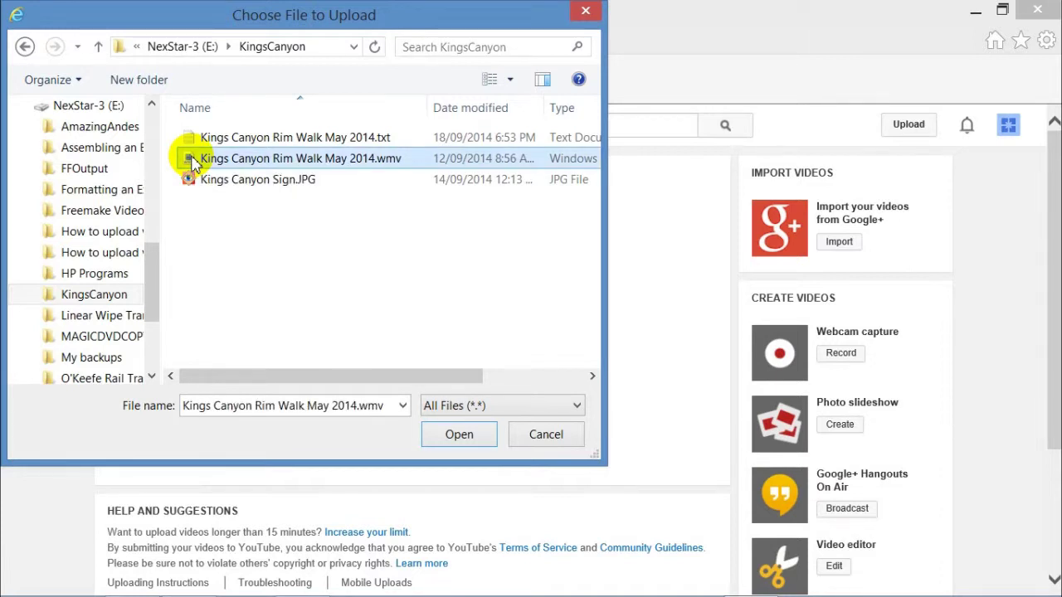
Upload the chosen video and paste its description copied from the notes.
double_click(192, 161)
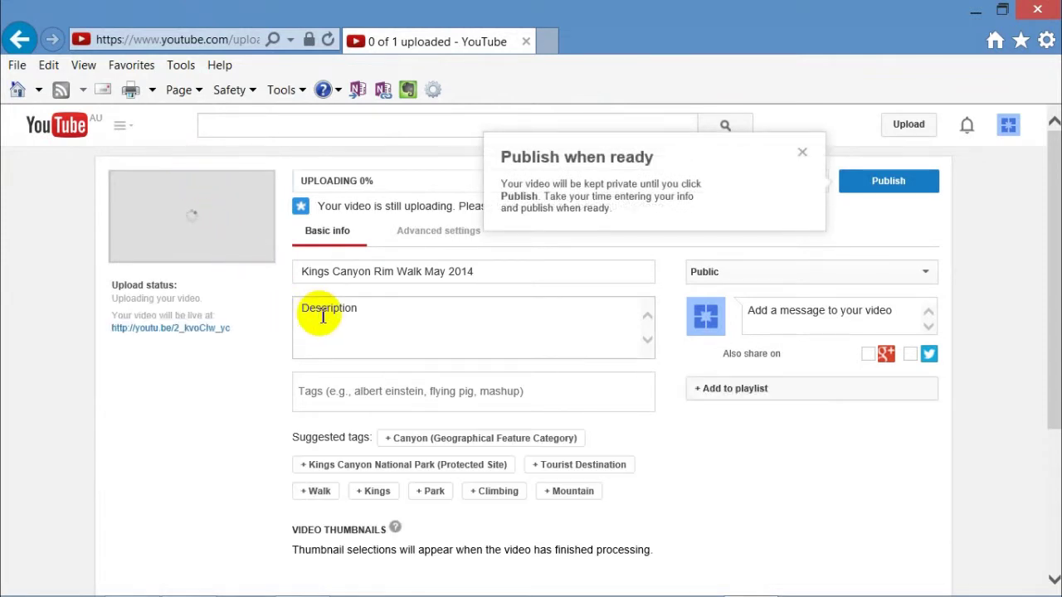
mouse_move(342, 586)
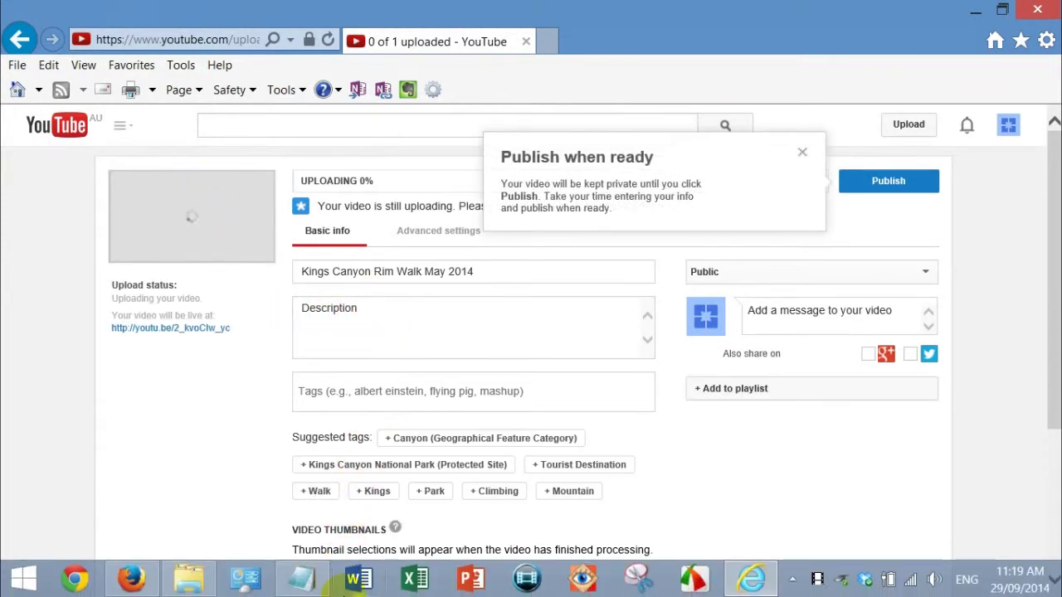
click(300, 579)
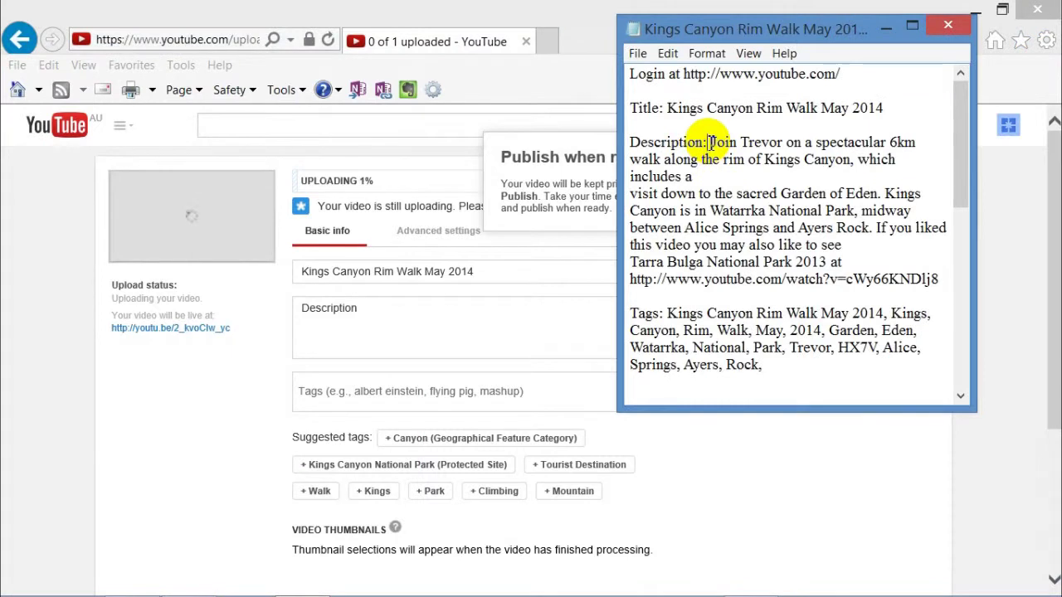
drag(710, 143, 948, 278)
key(ctrl+c)
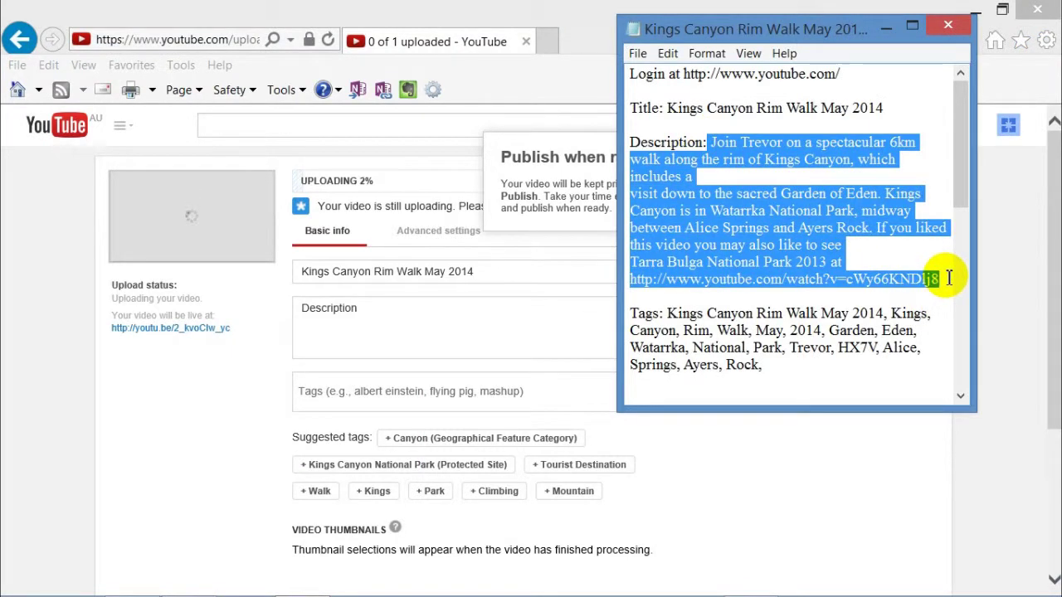
click(405, 321)
key(ctrl+v)
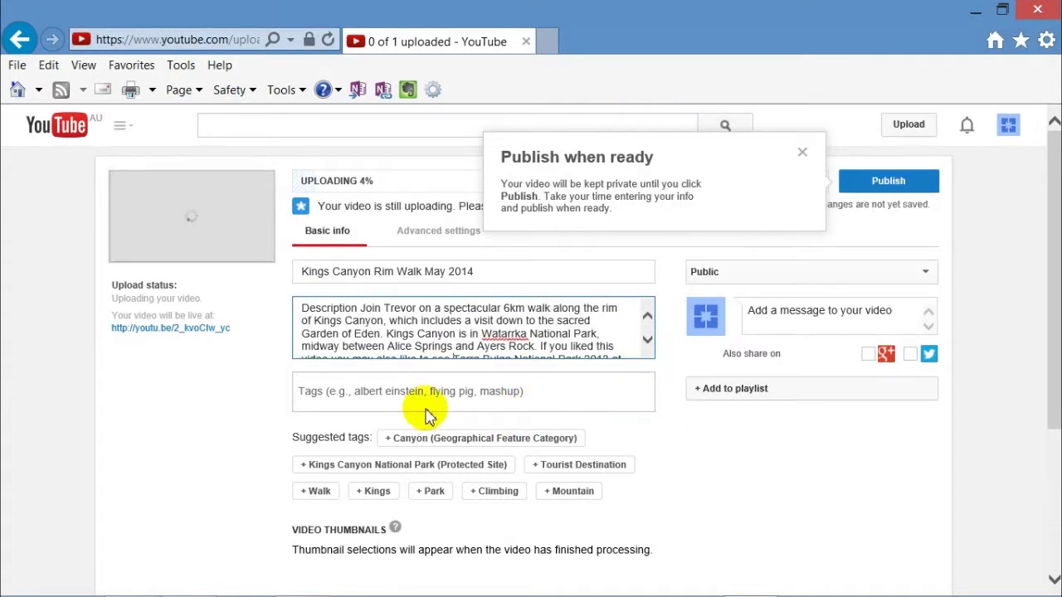
Paste the tag list (Kings, Canyon, Rim, Walk, May, 2014, Garden, Eden) into Tags.
click(308, 394)
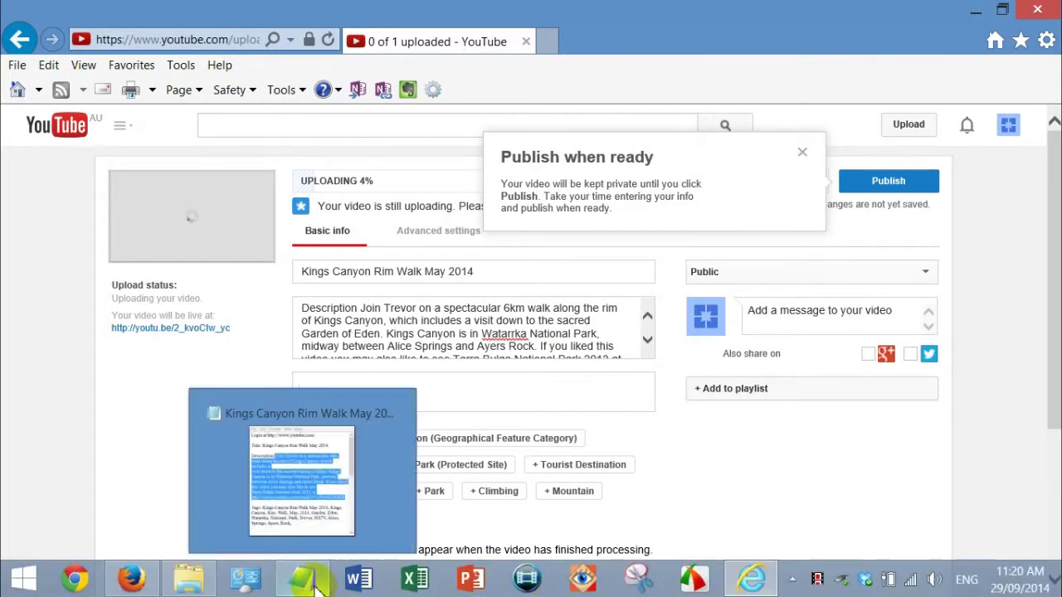
click(306, 586)
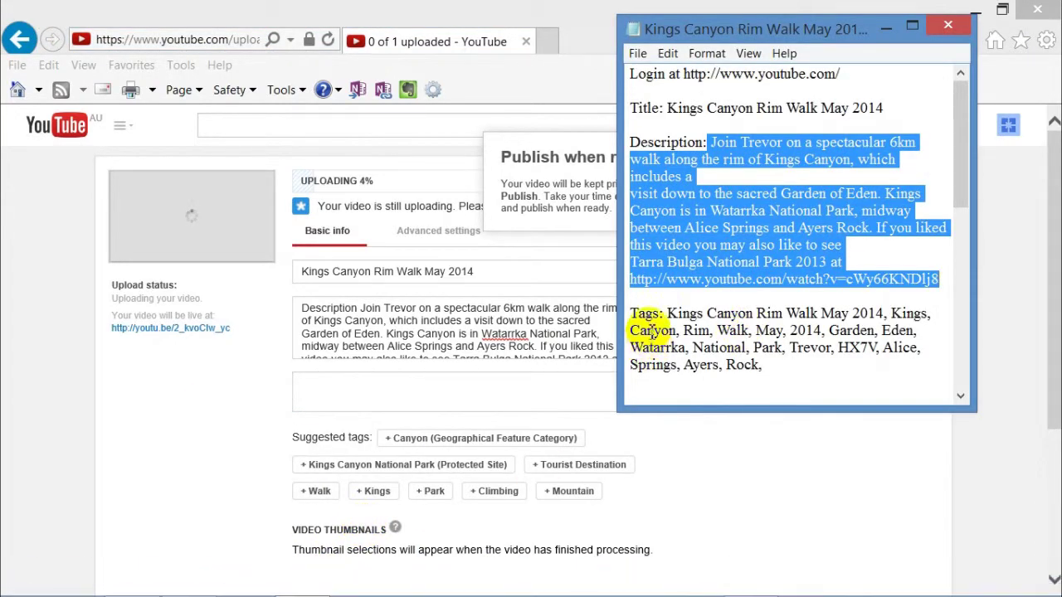
drag(670, 313, 804, 364)
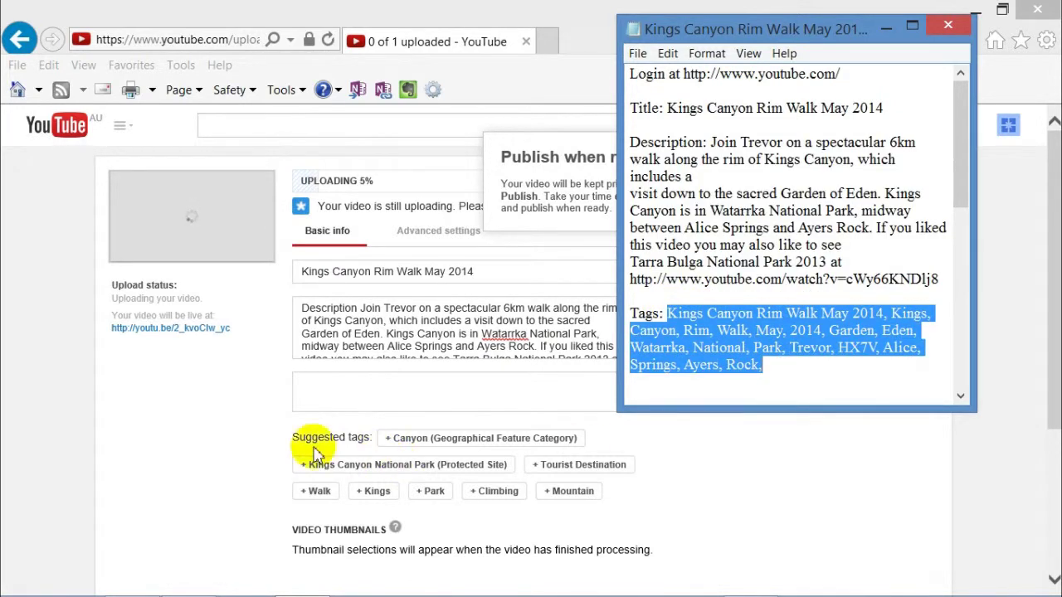
click(328, 392)
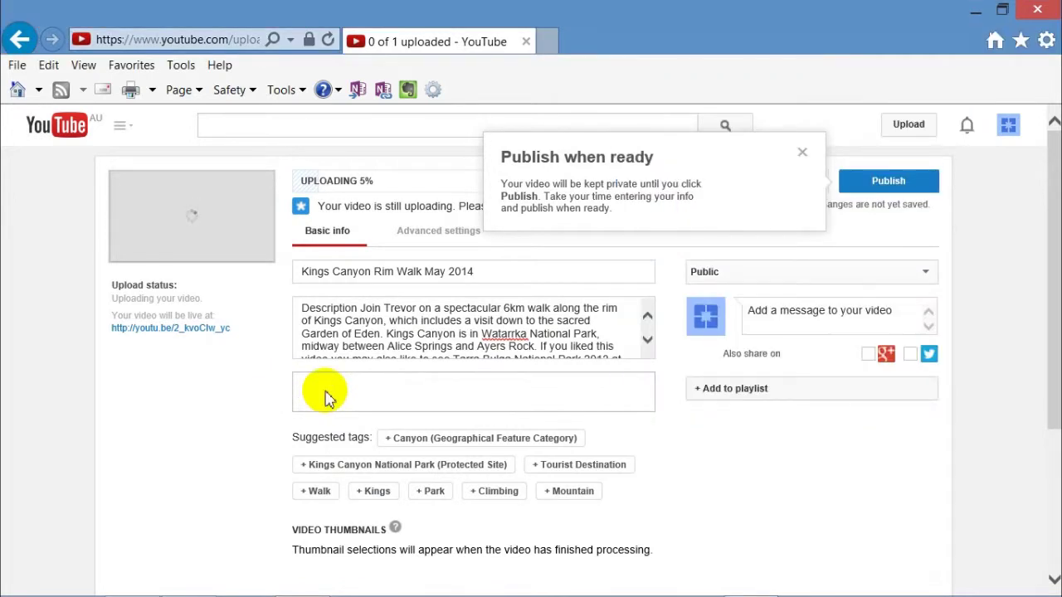
text(Kings Canyon Rim Walk May 2014, Kings, Canyon, Rim, Walk, May, 2014, Garden, Eden,)
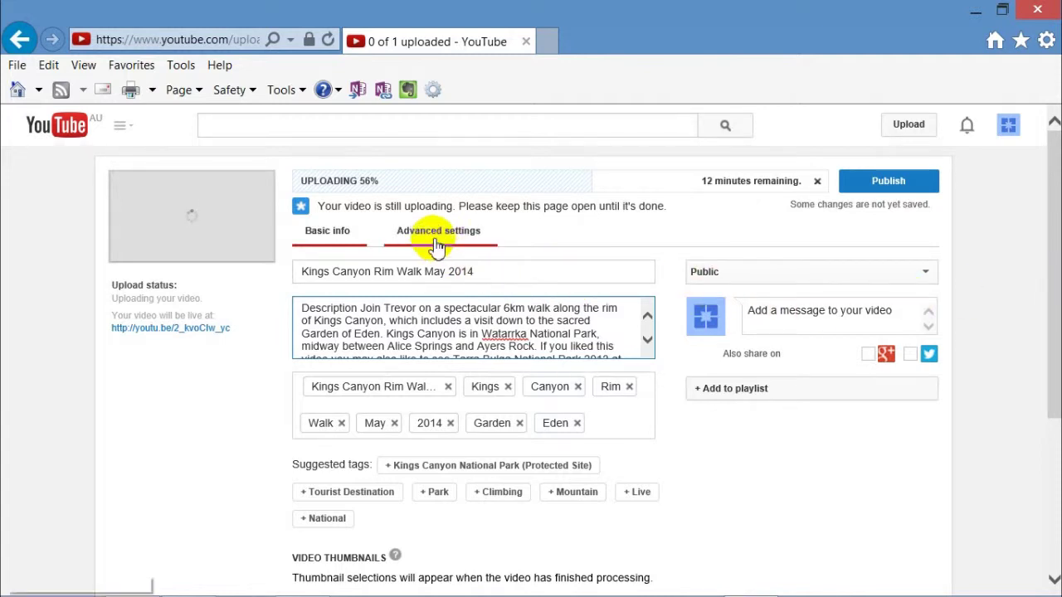
In Advanced settings, choose category Travel & Events and disable embedding and subscriber notifications.
click(424, 241)
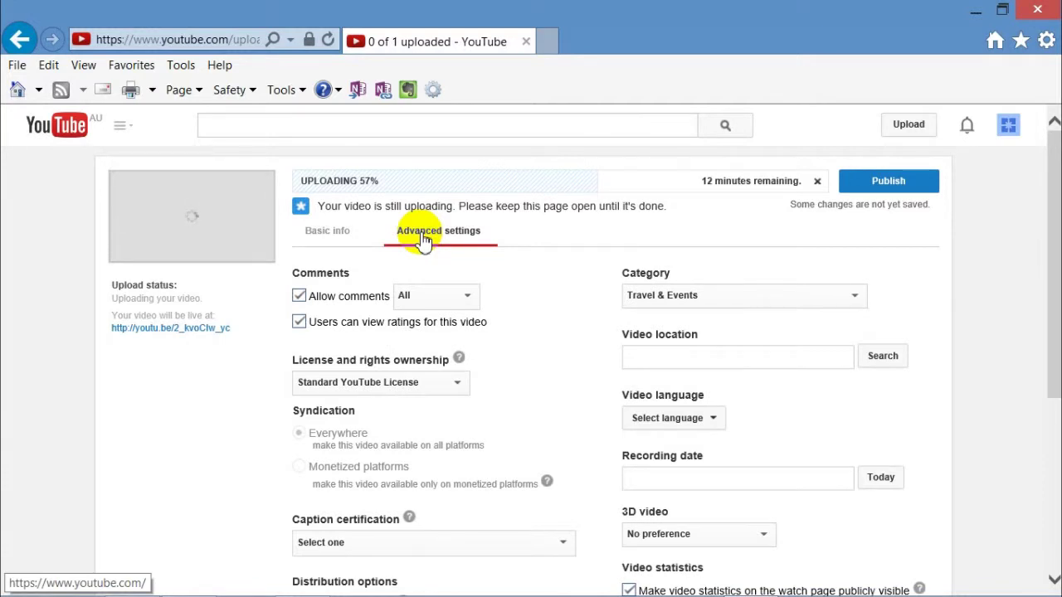
click(860, 306)
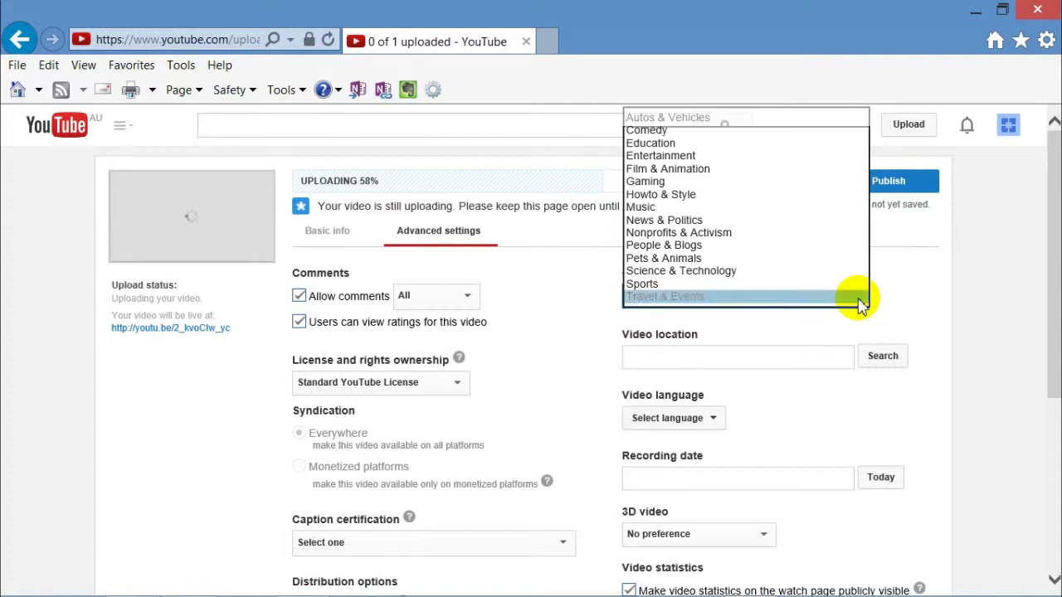
click(859, 301)
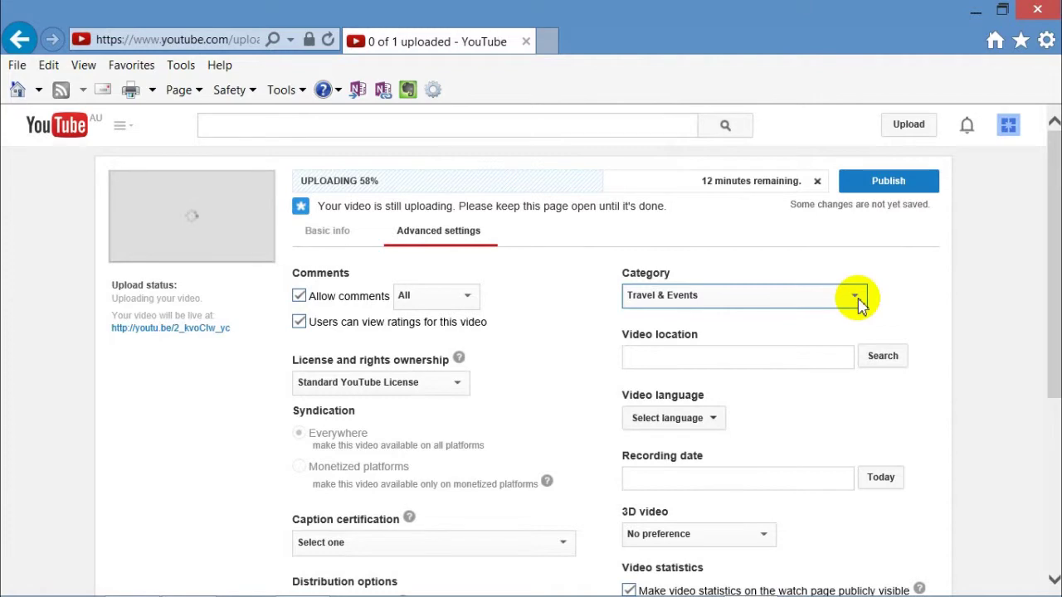
drag(1055, 246, 1057, 355)
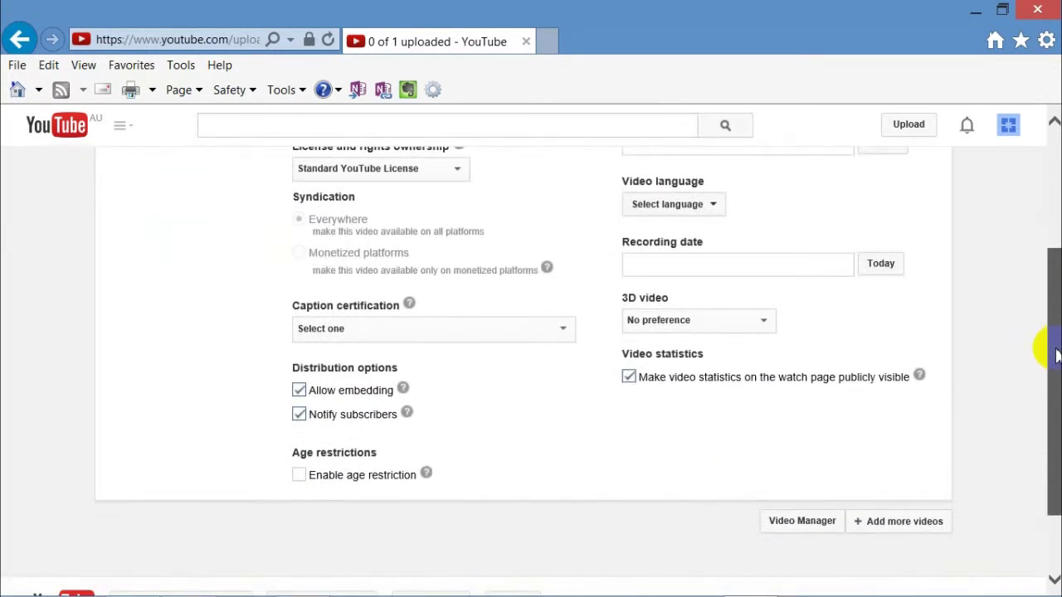
click(300, 391)
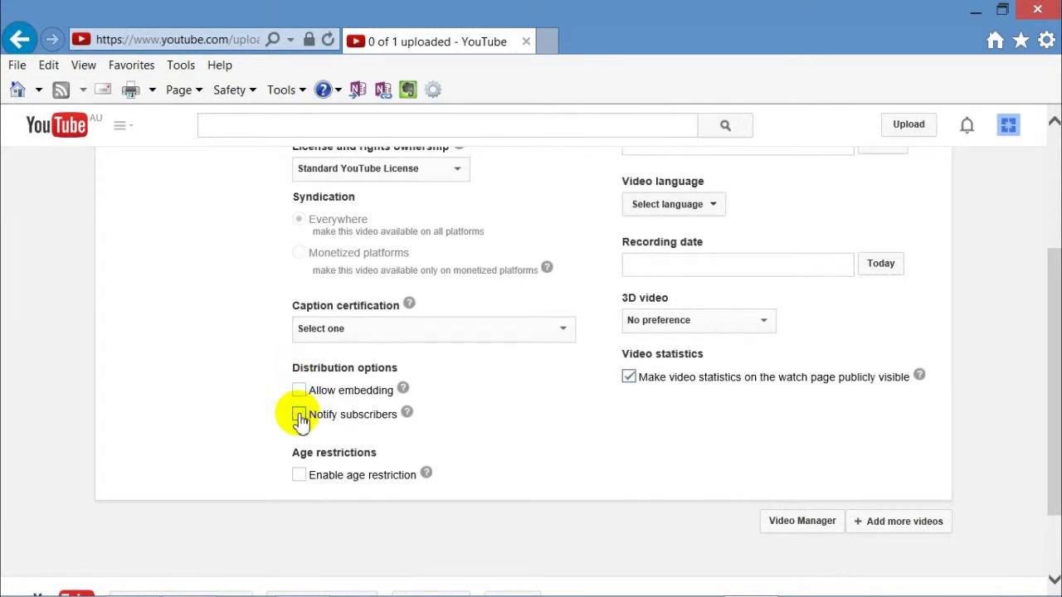
click(300, 415)
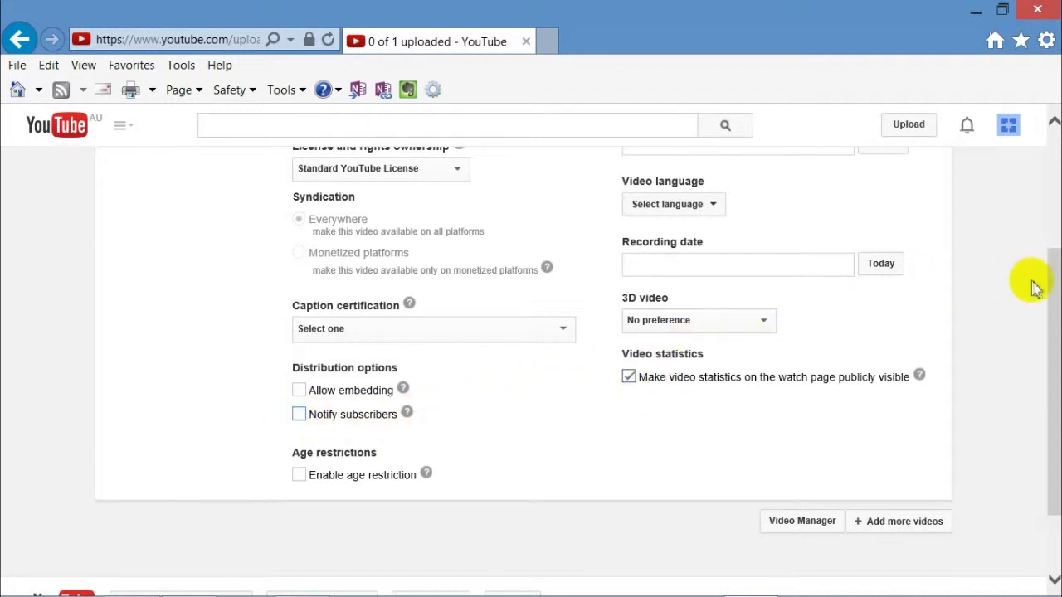
Set the video location to central Australia, -23.05711 133.44492, on the map.
scroll(1056, 288, up, 3)
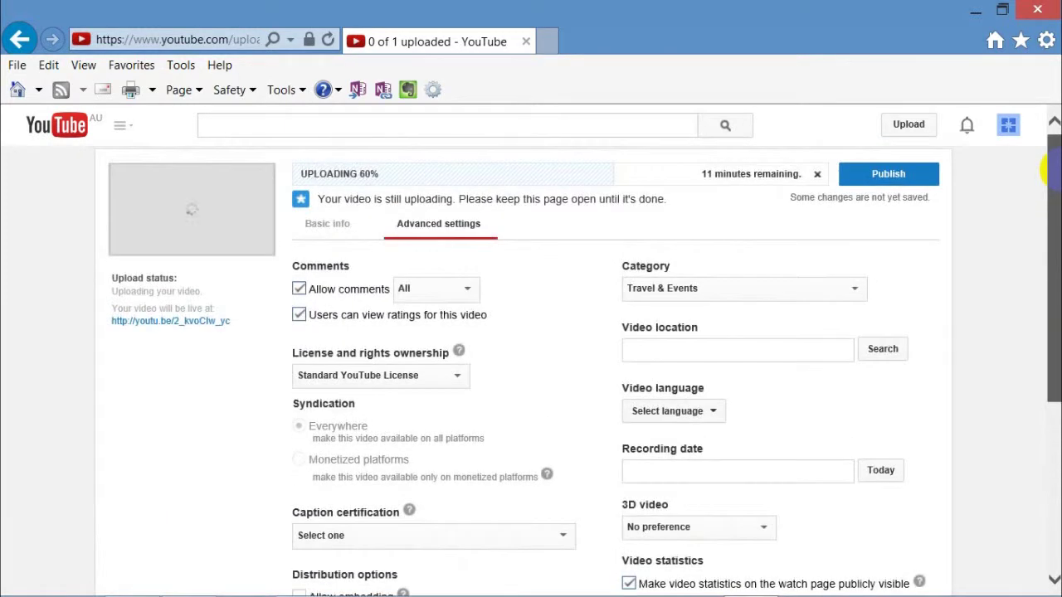
click(648, 356)
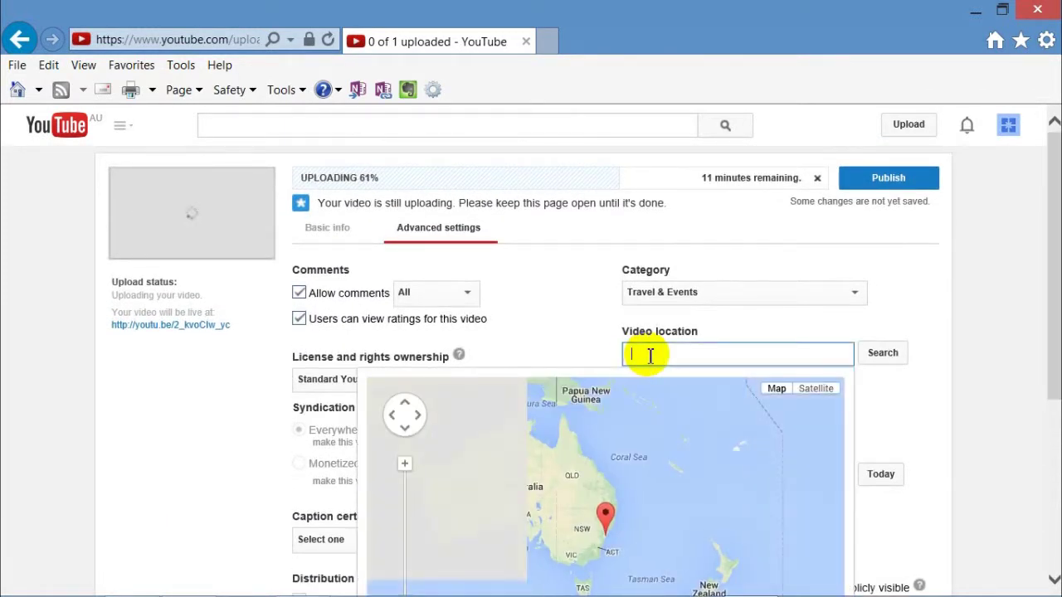
click(606, 516)
drag(605, 513, 519, 456)
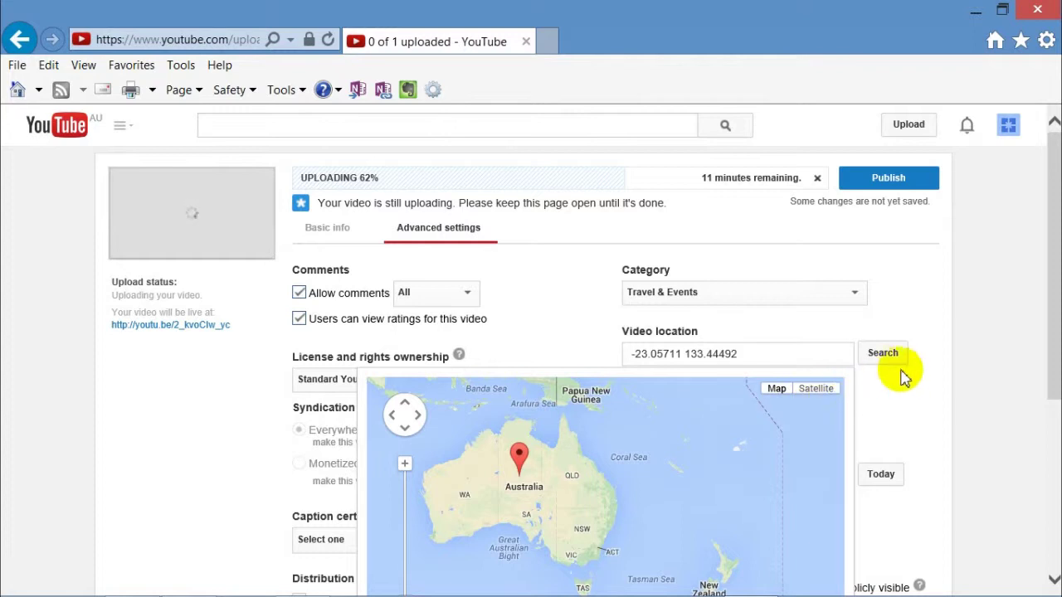
click(1053, 340)
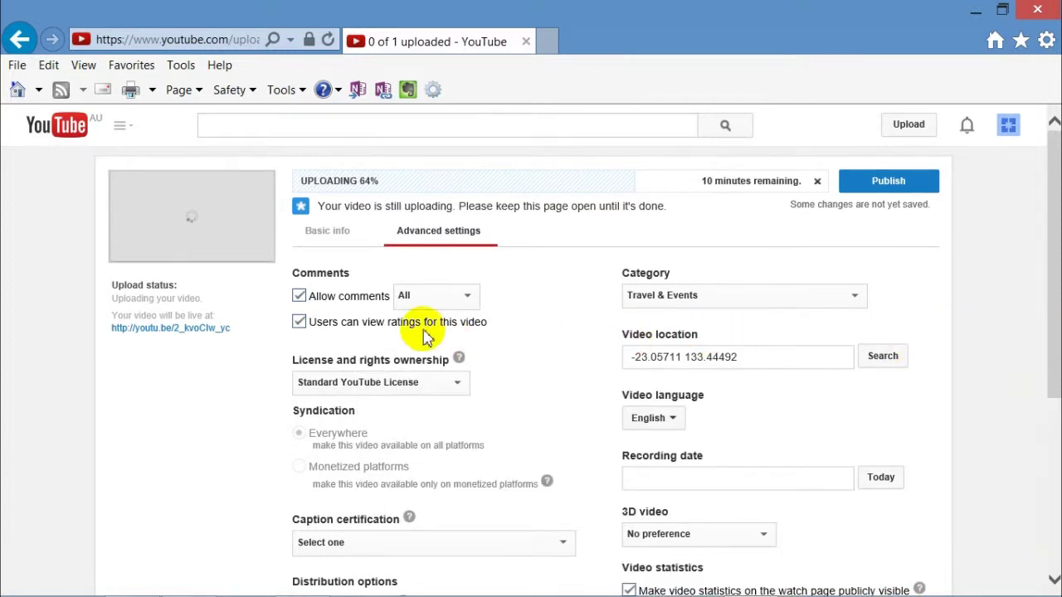
Back in Basic info, choose the first of the Video Thumbnails options as the thumbnail.
click(336, 240)
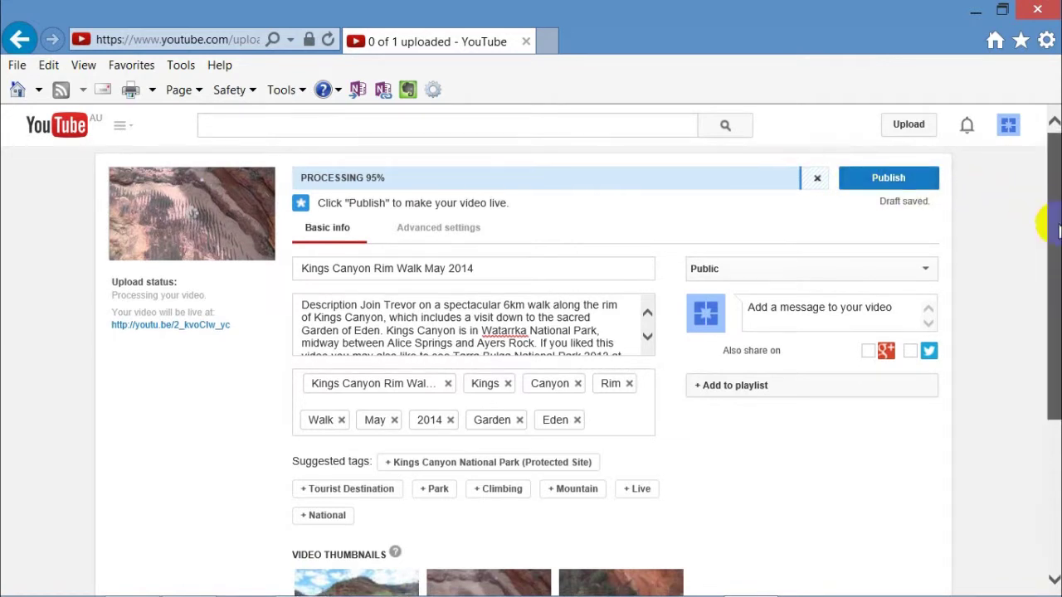
drag(1054, 225, 1056, 296)
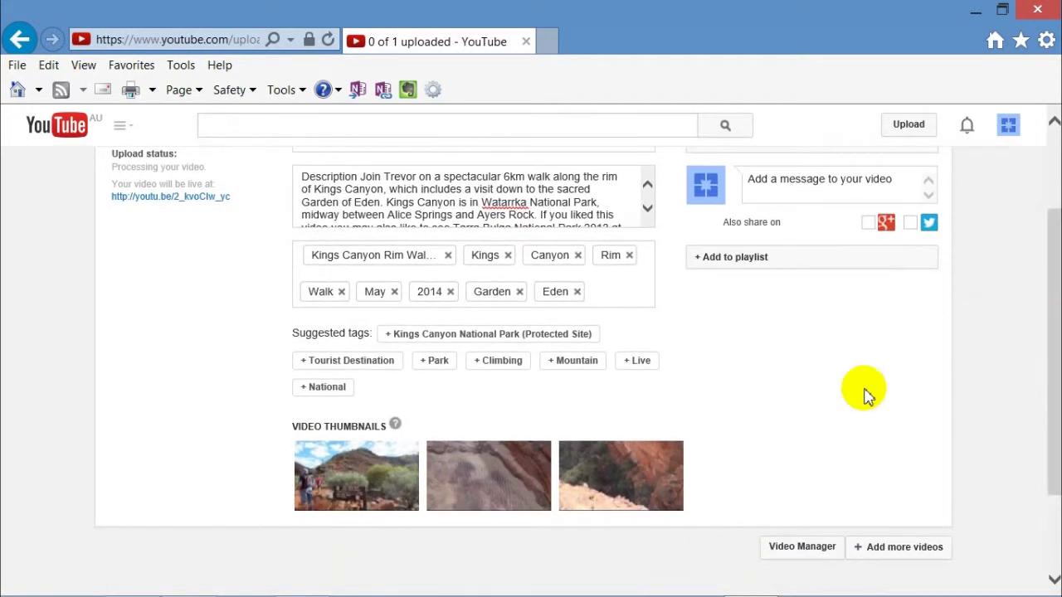
mouse_move(493, 496)
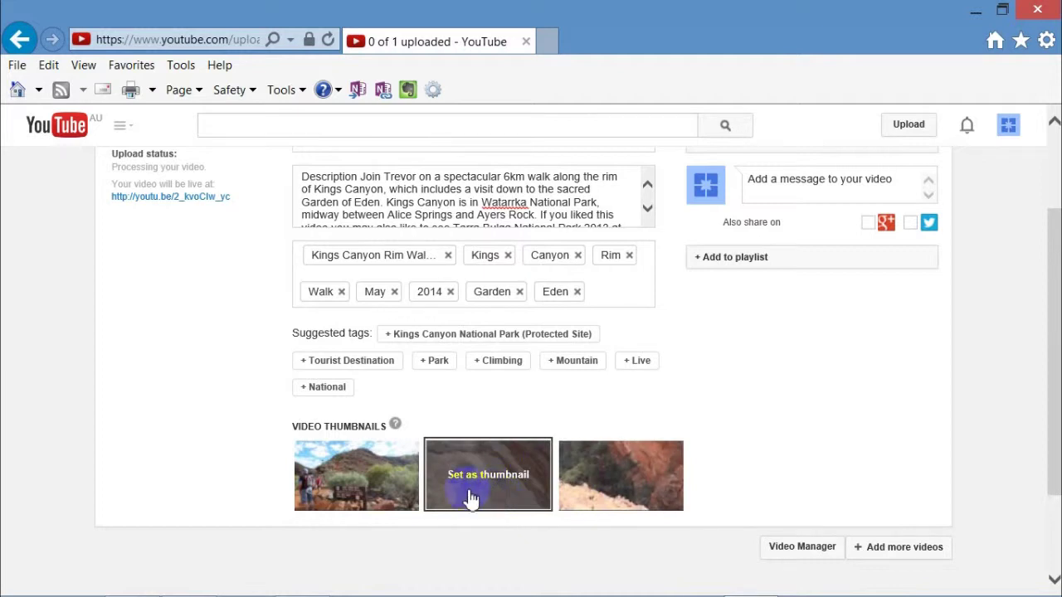
mouse_move(398, 495)
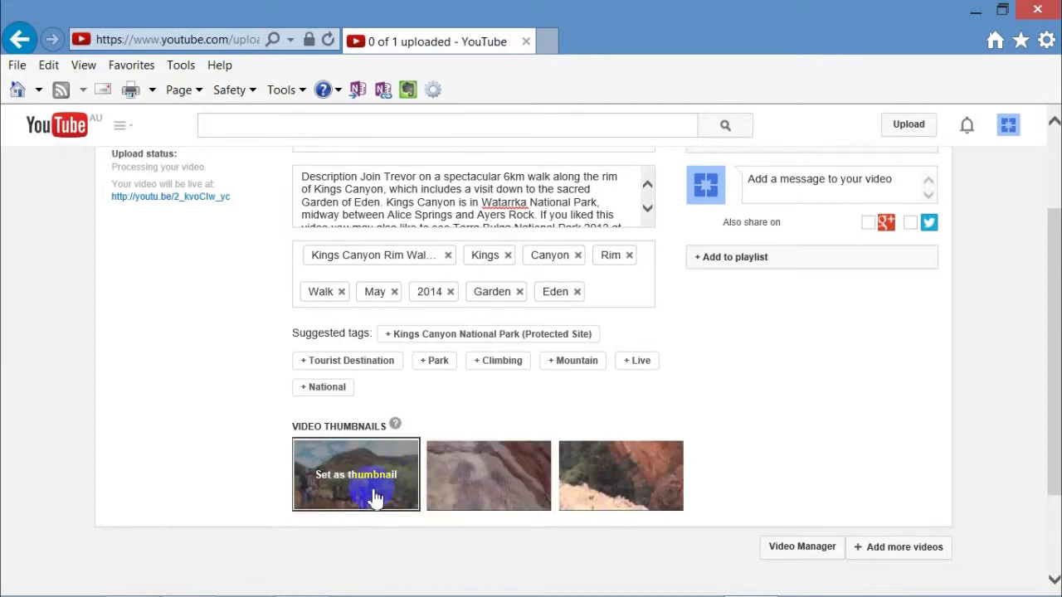
click(376, 496)
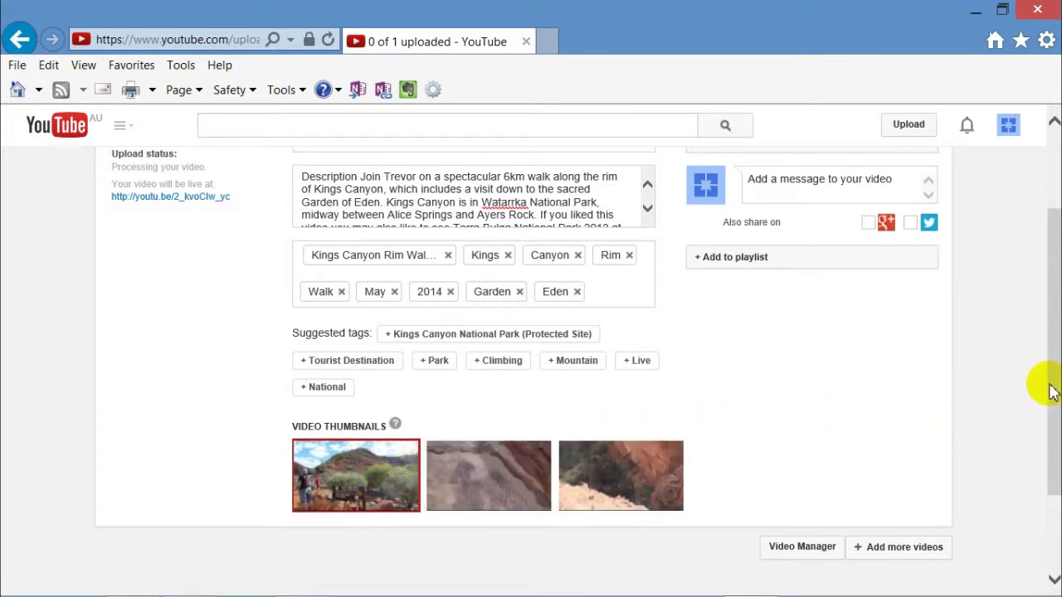
drag(1047, 384, 1045, 260)
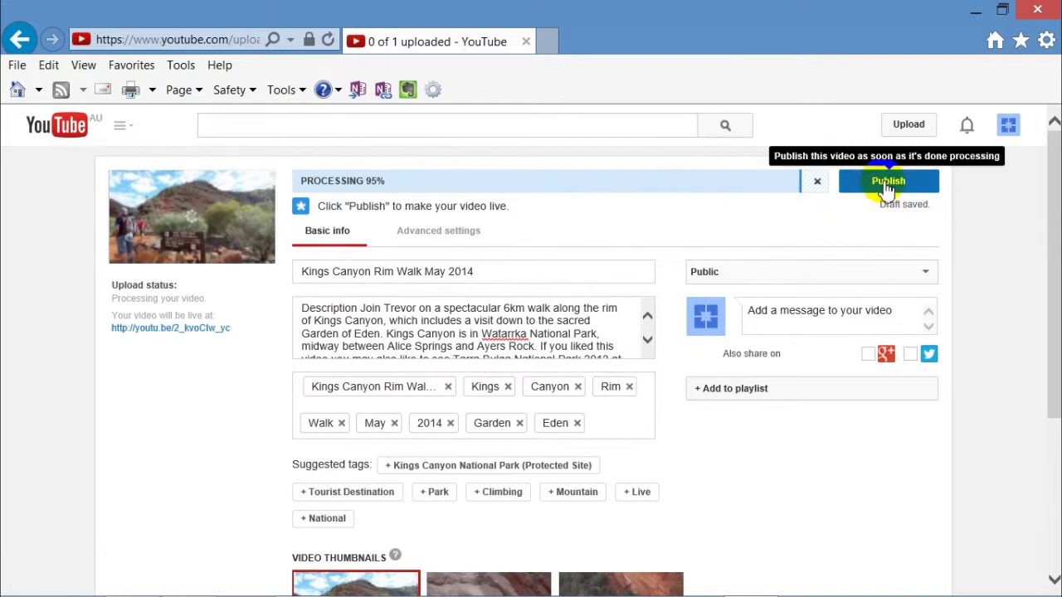
Publish the video and go back to its editing page.
click(886, 184)
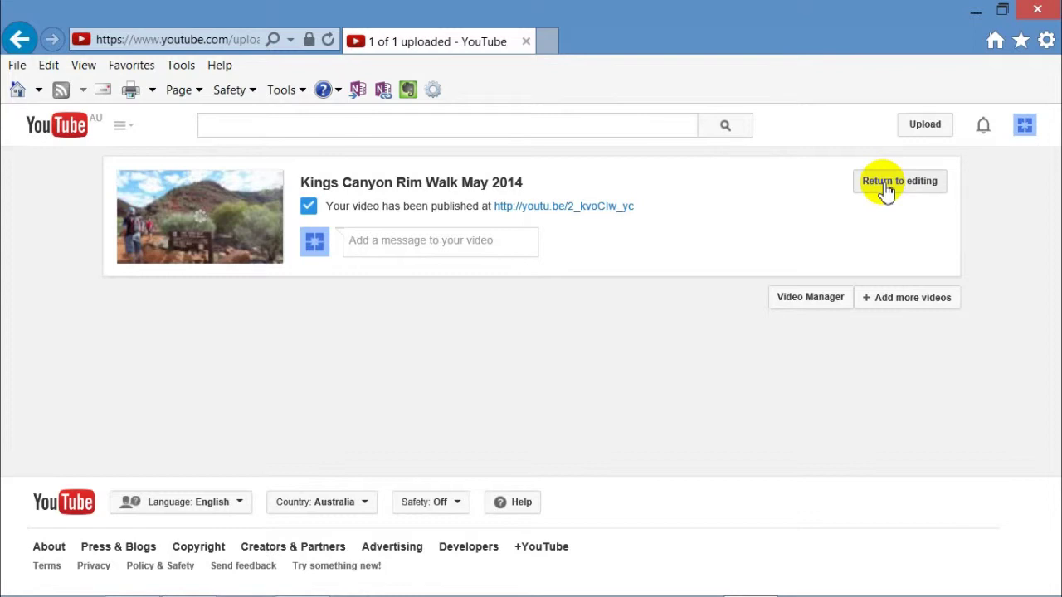
click(886, 184)
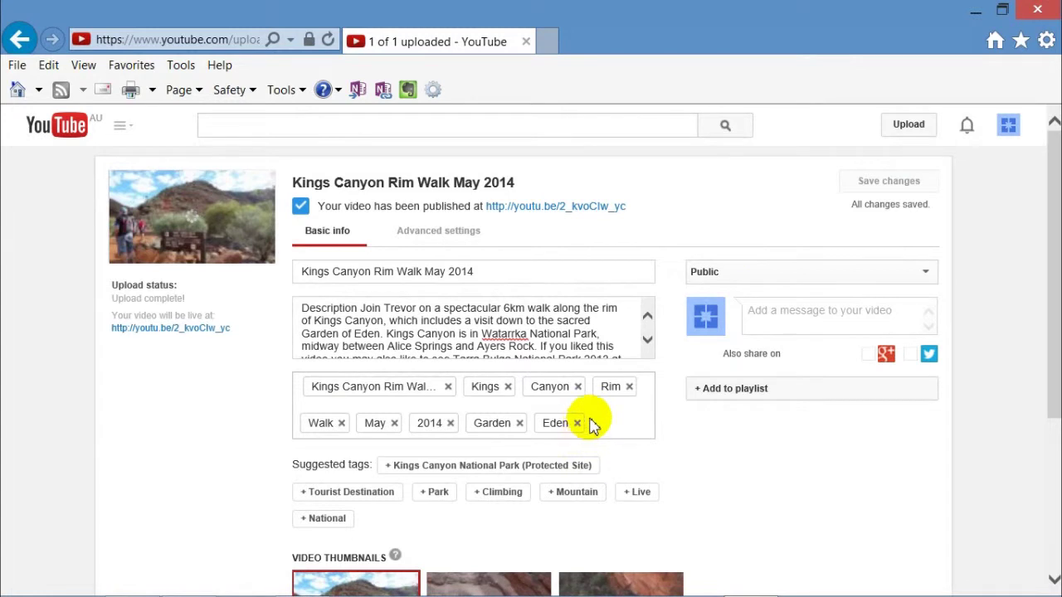
Add the tags Watarrka, National, Park and the channel name after Eden, then save the changes.
click(601, 428)
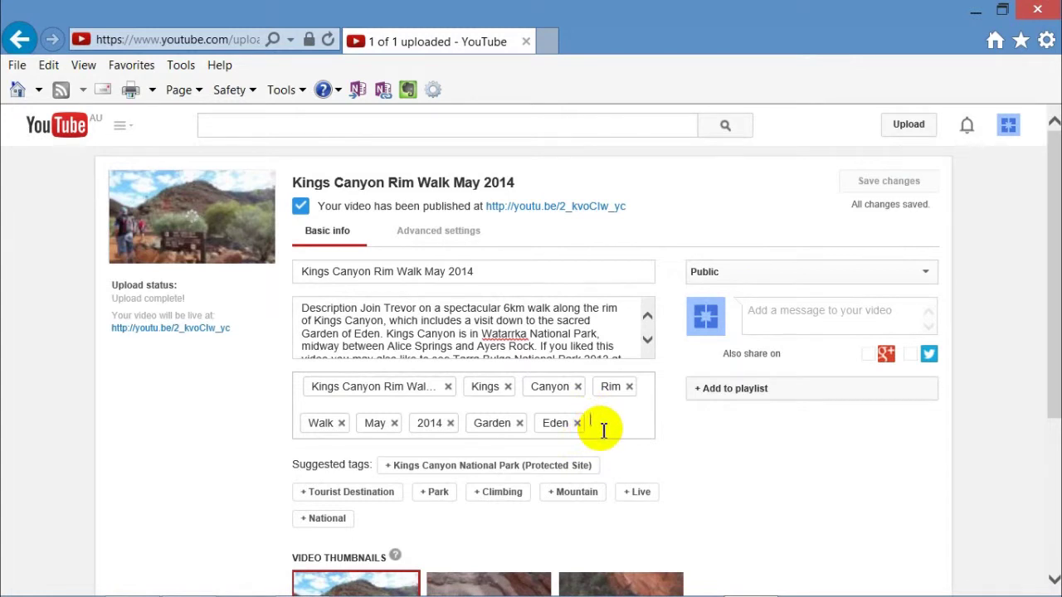
text(Wat)
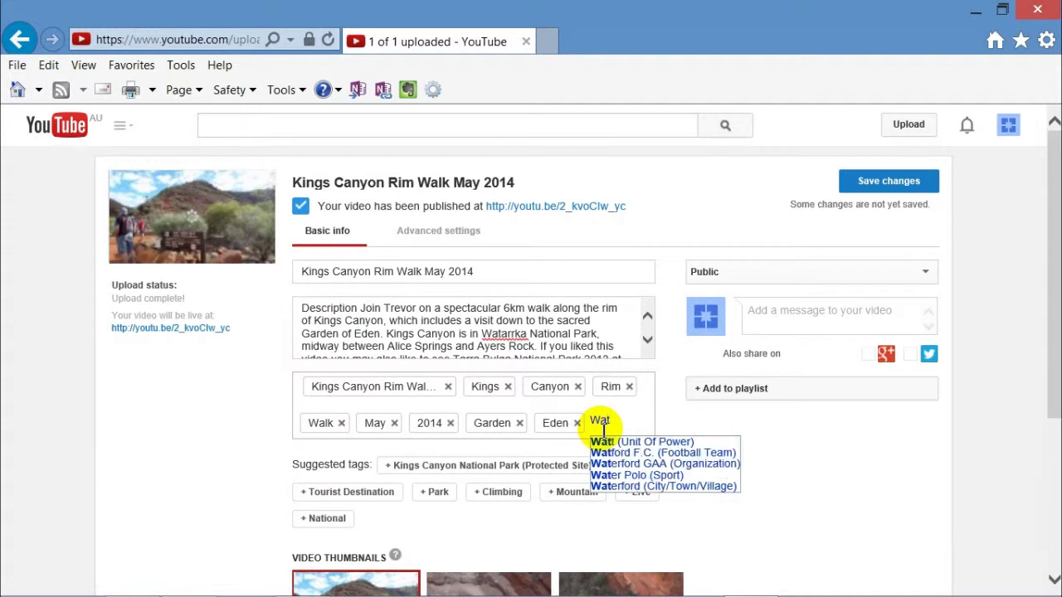
text(arrka)
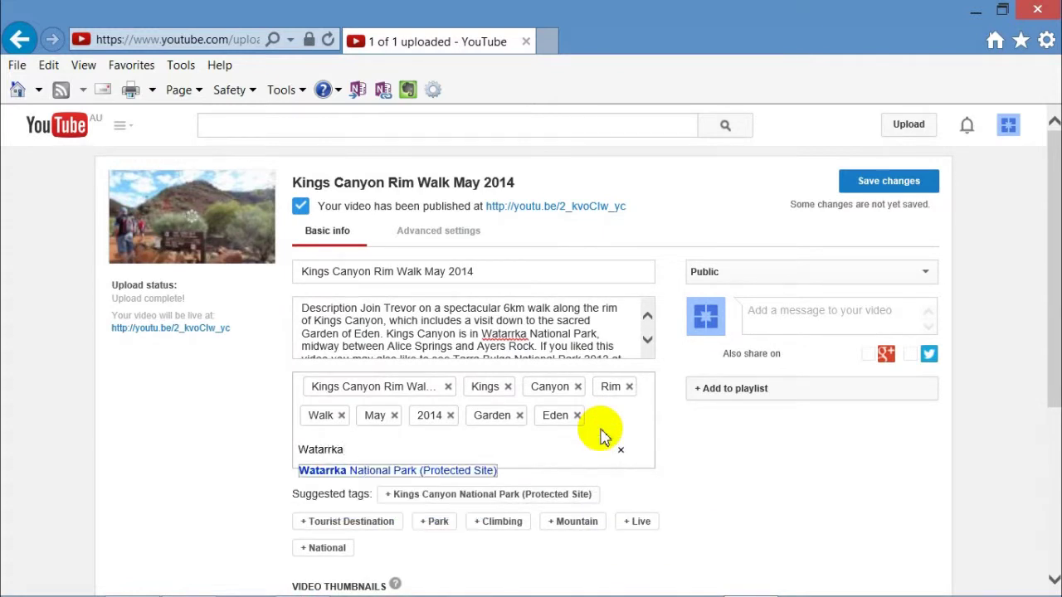
key(Return)
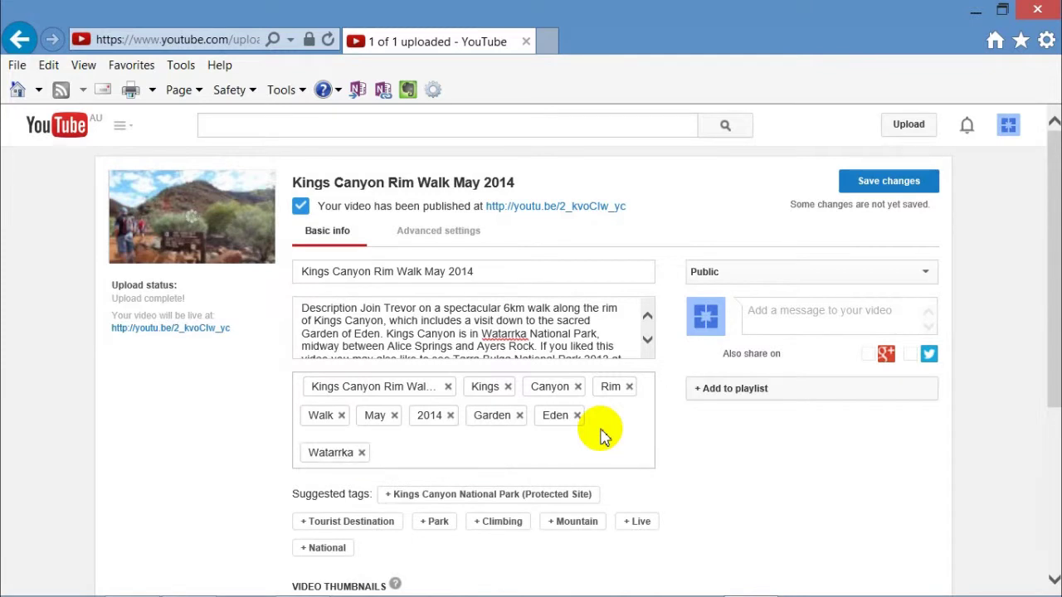
text(Nat)
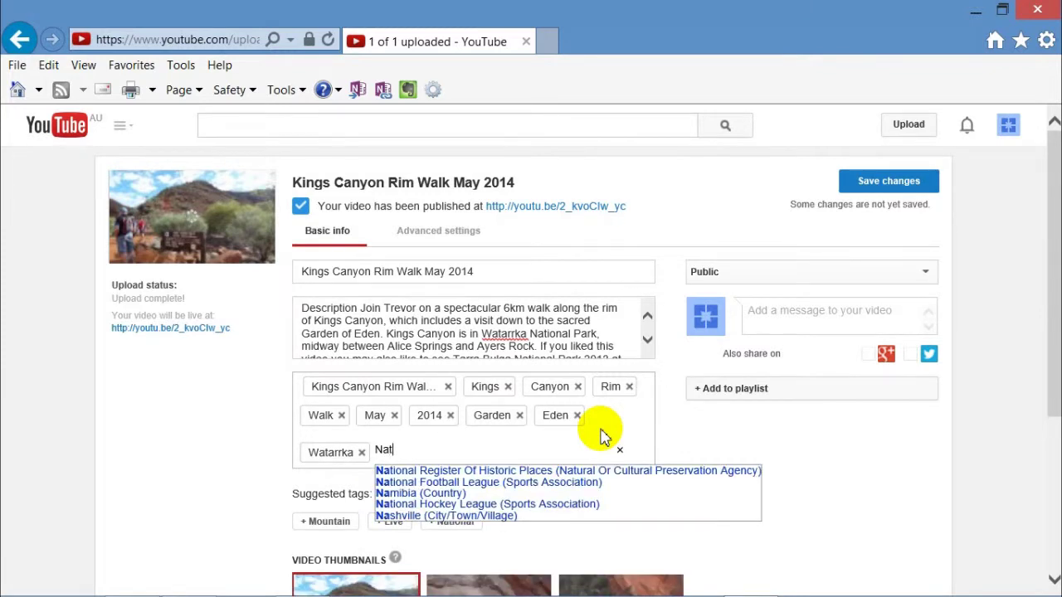
text(ional)
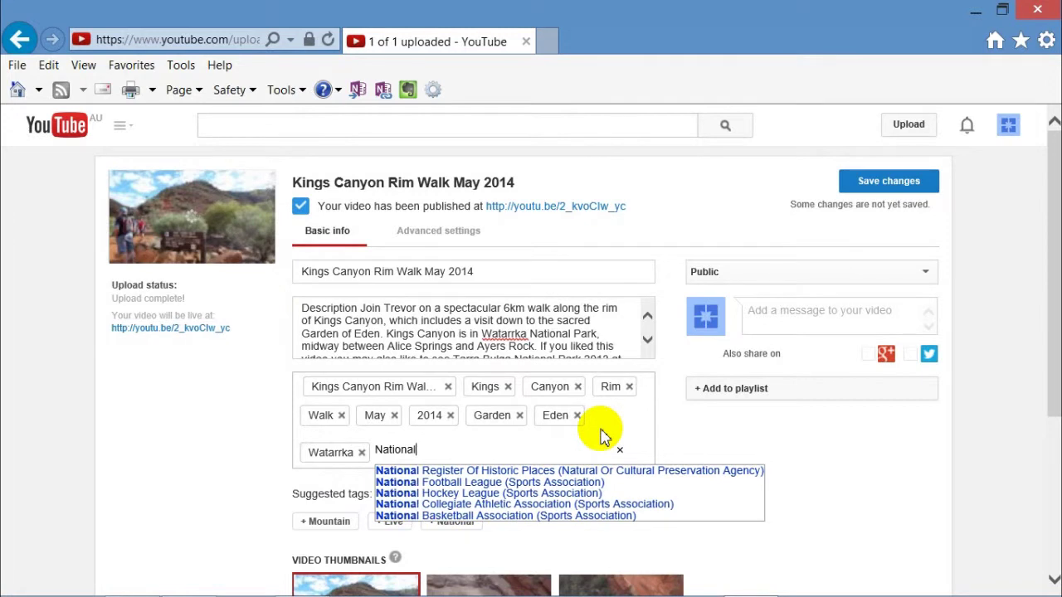
key(Return)
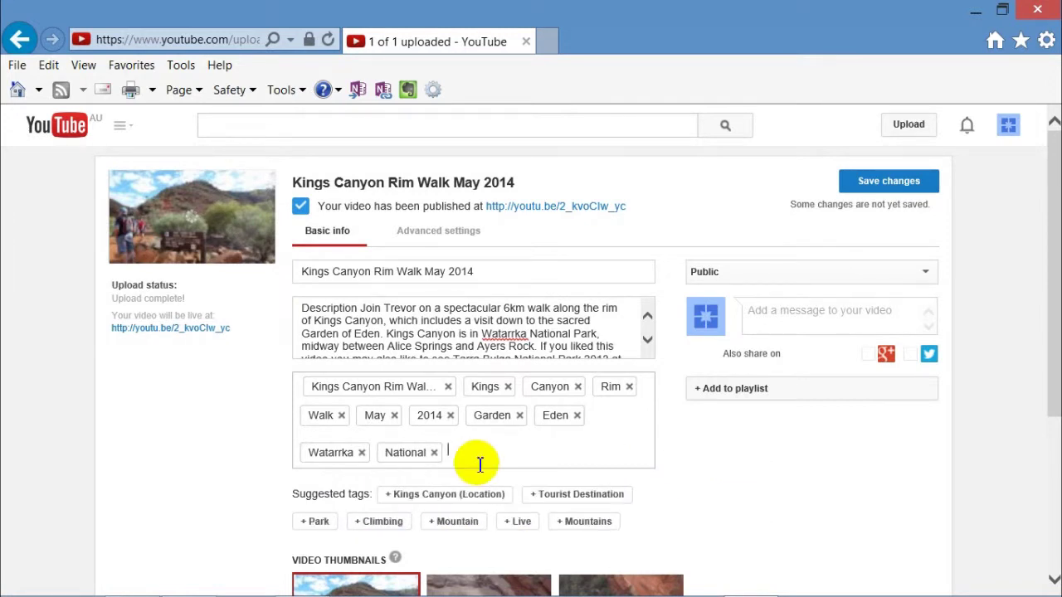
text(Park)
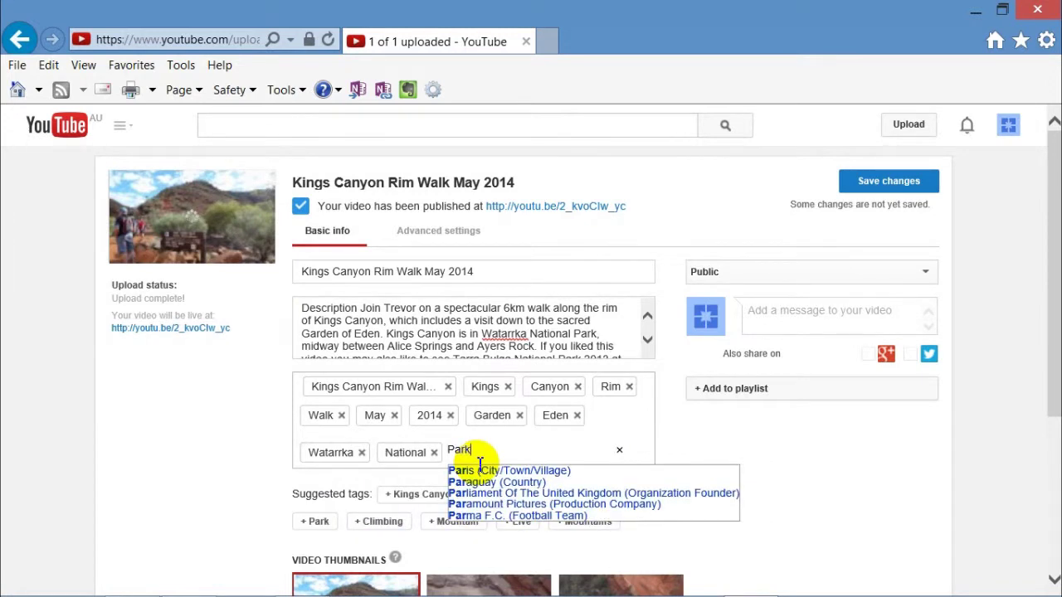
key(Return)
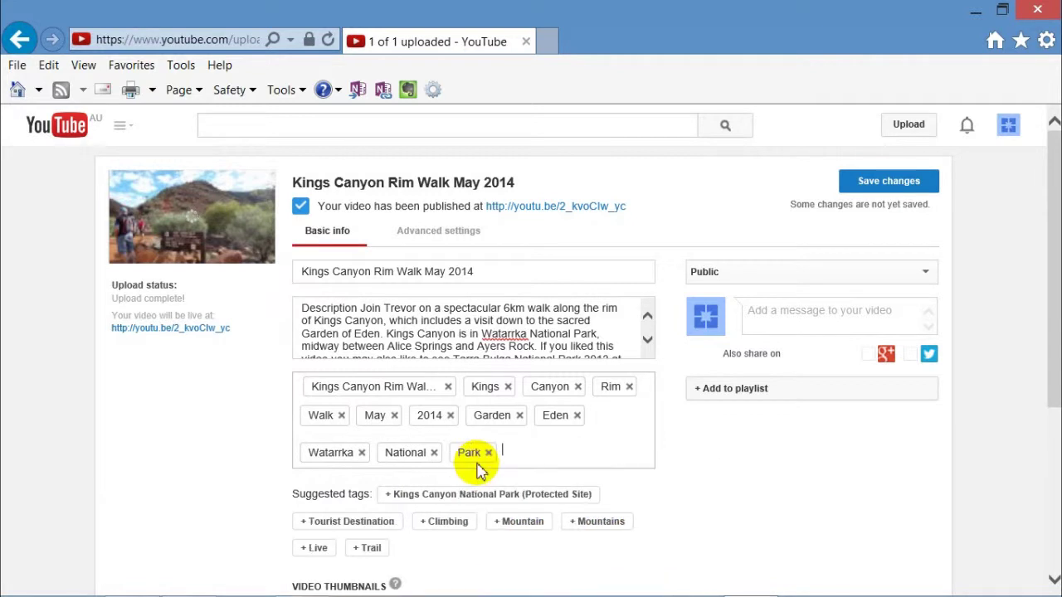
text(HX7V)
key(Return)
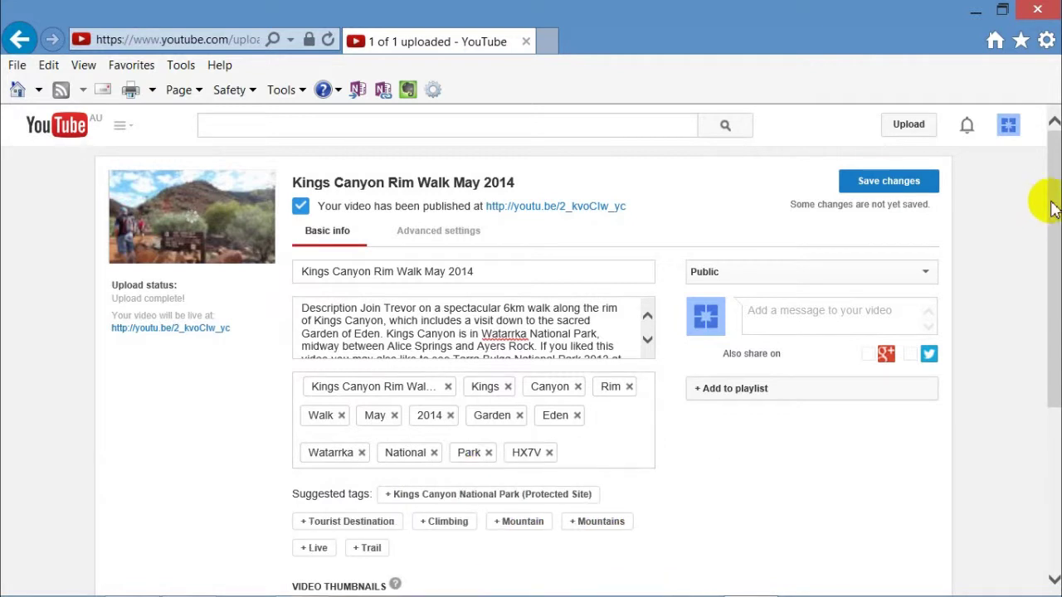
click(881, 189)
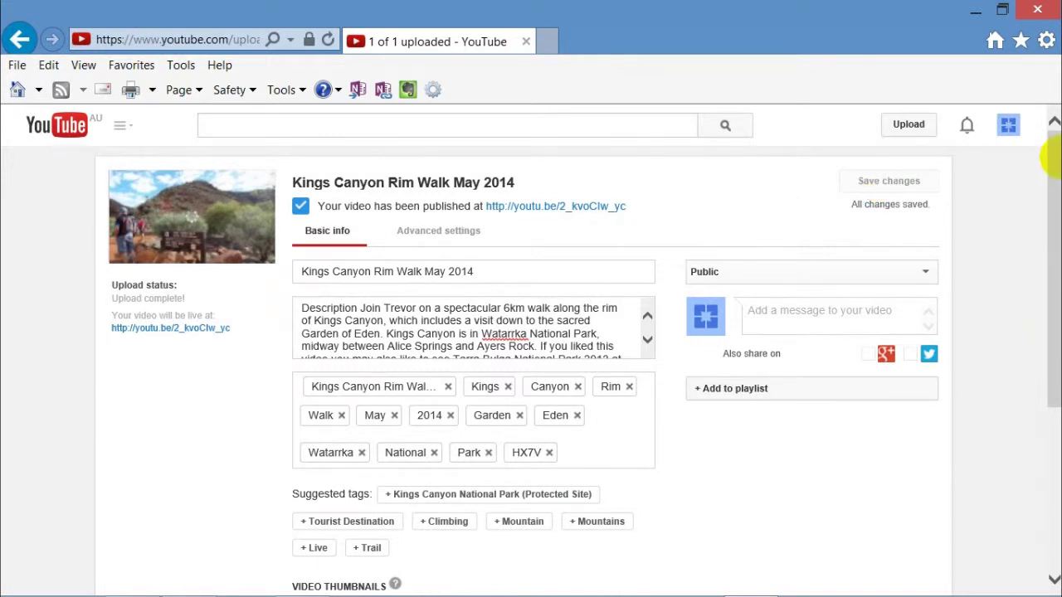
Open the published Kings Canyon Rim Walk May 2014 video from its youtu.be link in a new tab.
click(552, 209)
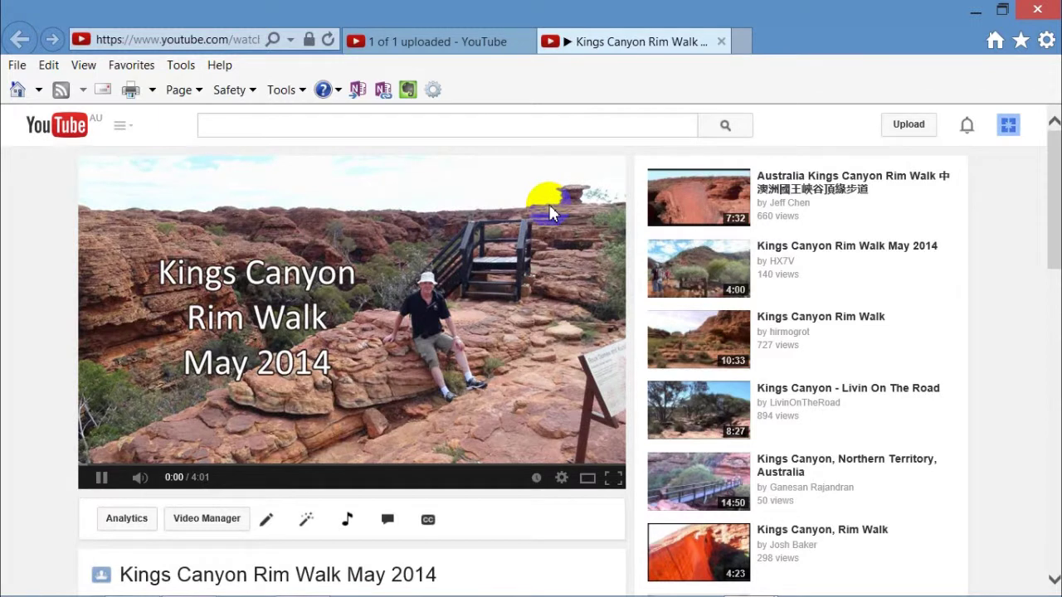